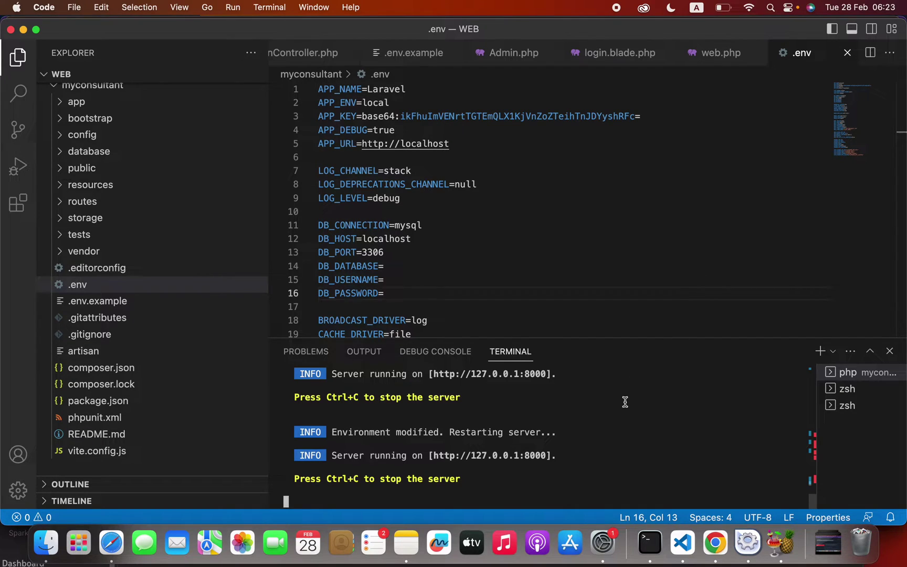
# Stop the running php artisan serve process in the VS Code terminal with Ctrl+C.
pyautogui.hotkey('ctrl', 'c')
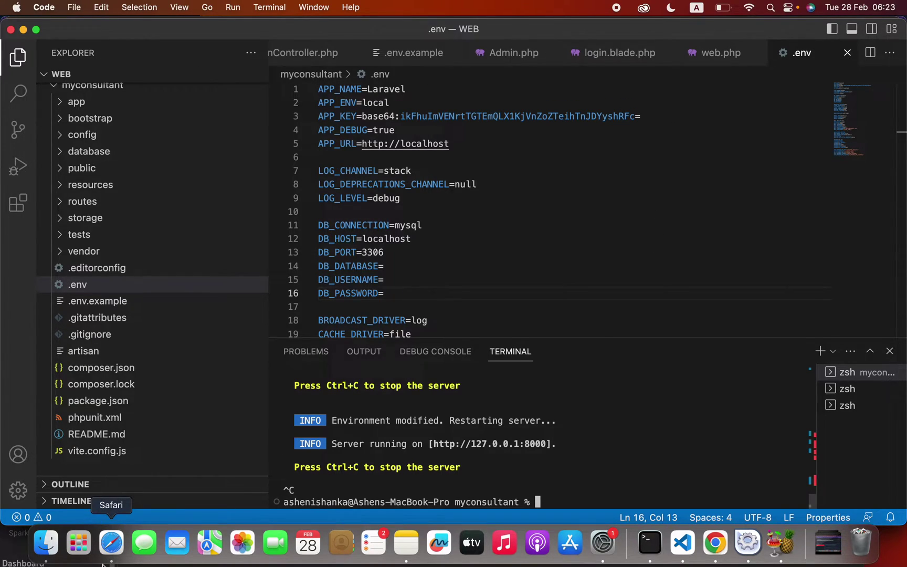
# Bring the Sri Lanka Hosting client area forward in Safari and scroll to Quick Shortcuts.
pyautogui.click(104, 562)
pyautogui.scroll(-5, 447, 292)
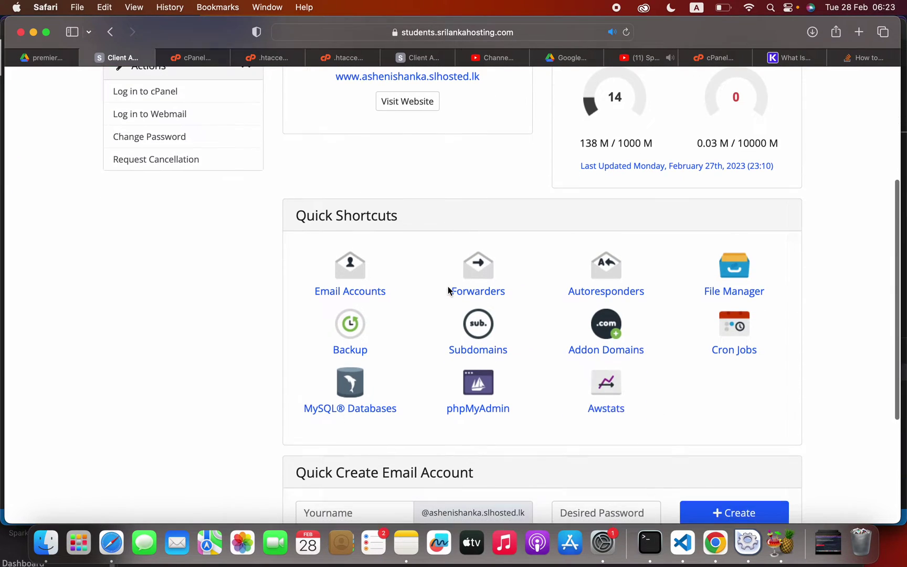
pyautogui.scroll(-4, 447, 284)
pyautogui.scroll(2, 450, 288)
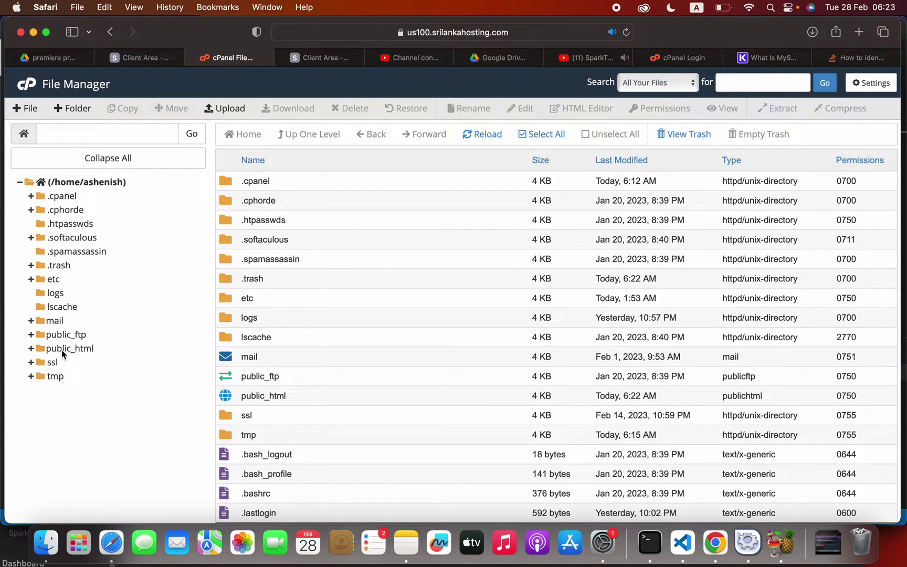
# Open public_html to see its three PHP files, then return to the Student Web Hosting product page.
pyautogui.click(228, 397)
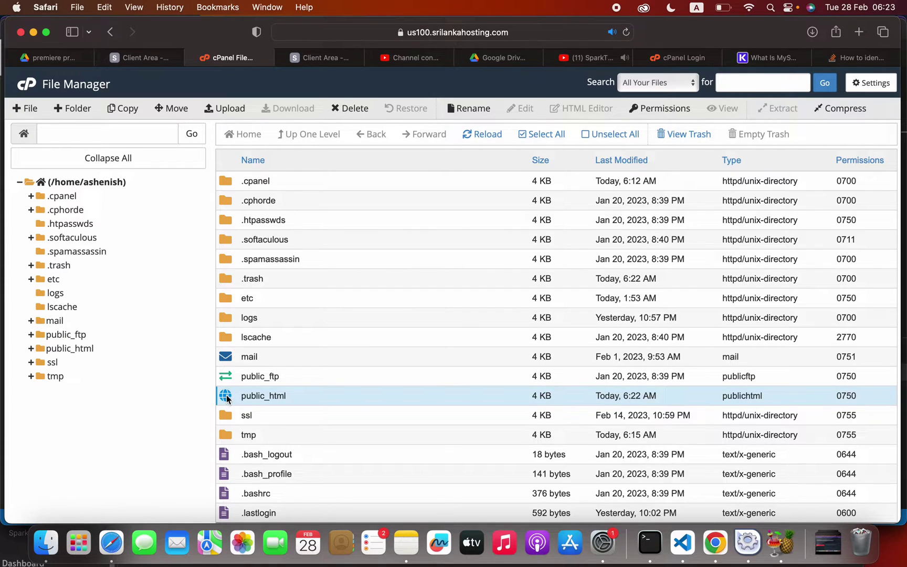
pyautogui.doubleClick(226, 395)
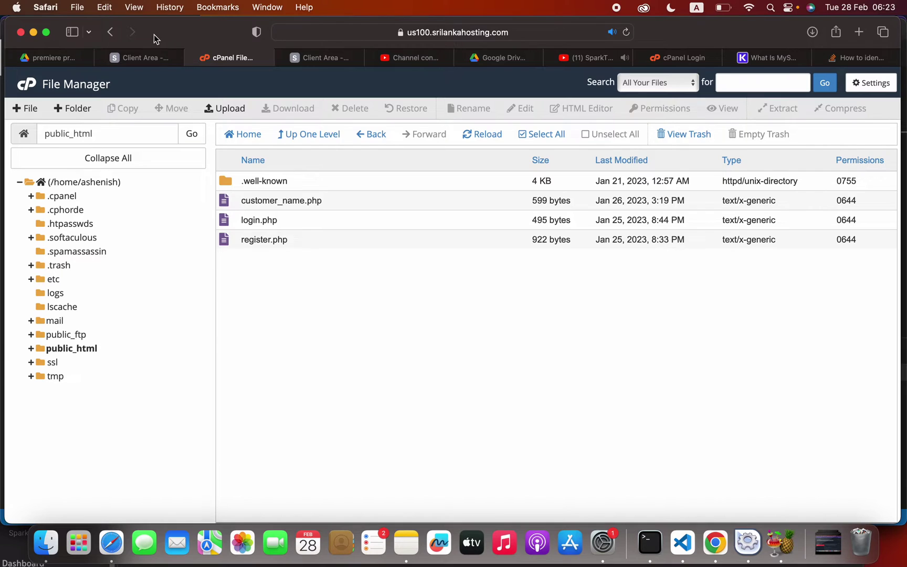
pyautogui.click(682, 543)
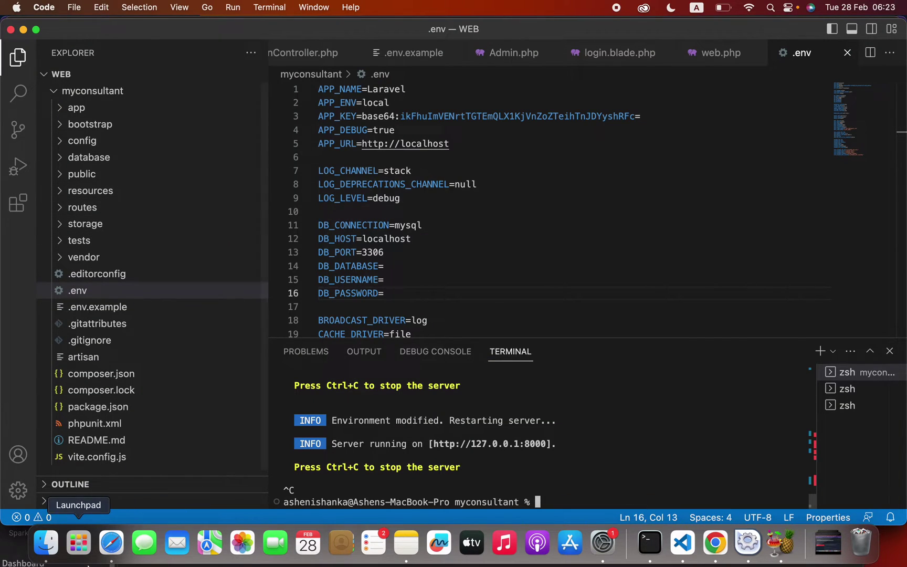
pyautogui.click(111, 543)
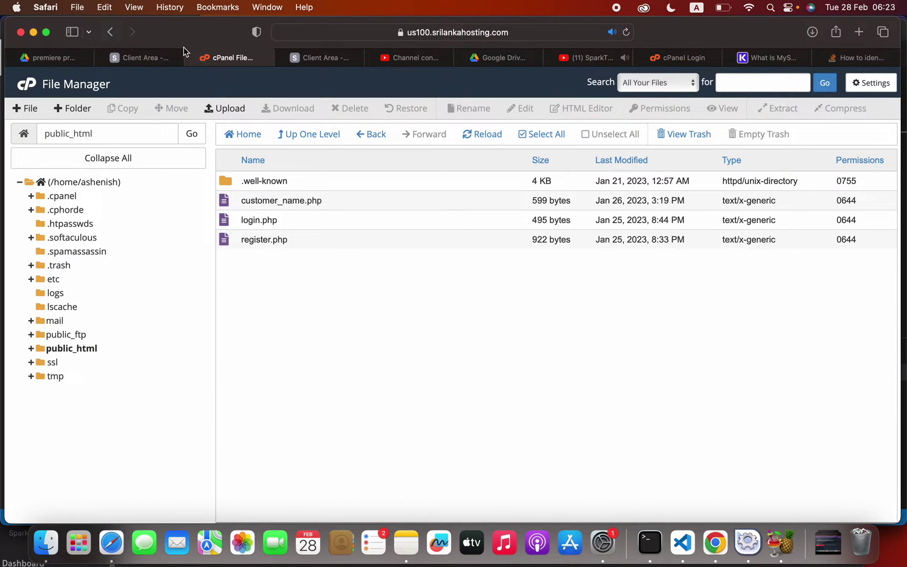
pyautogui.click(173, 57)
pyautogui.scroll(1, 252, 178)
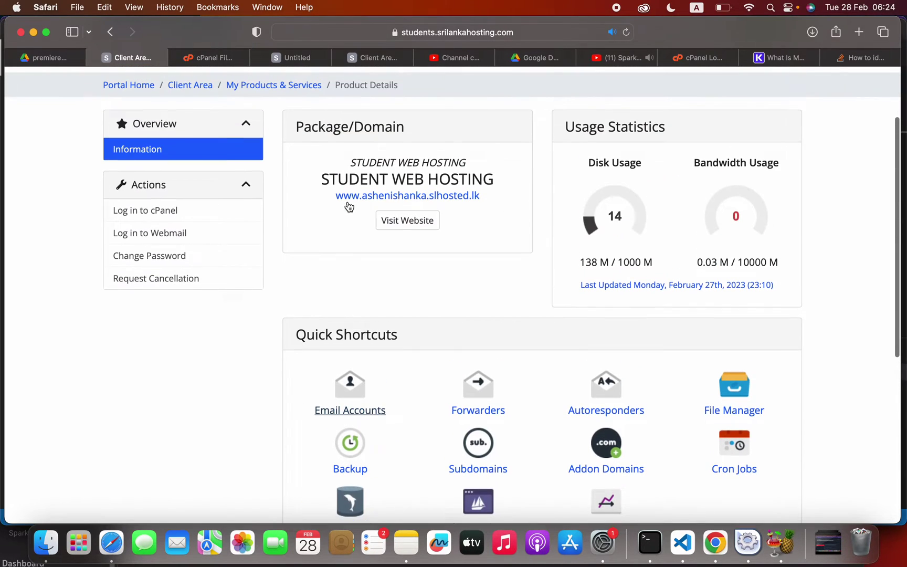
# Create the MySQL database ashenish_test by entering test as the new database name.
pyautogui.scroll(-3, 415, 506)
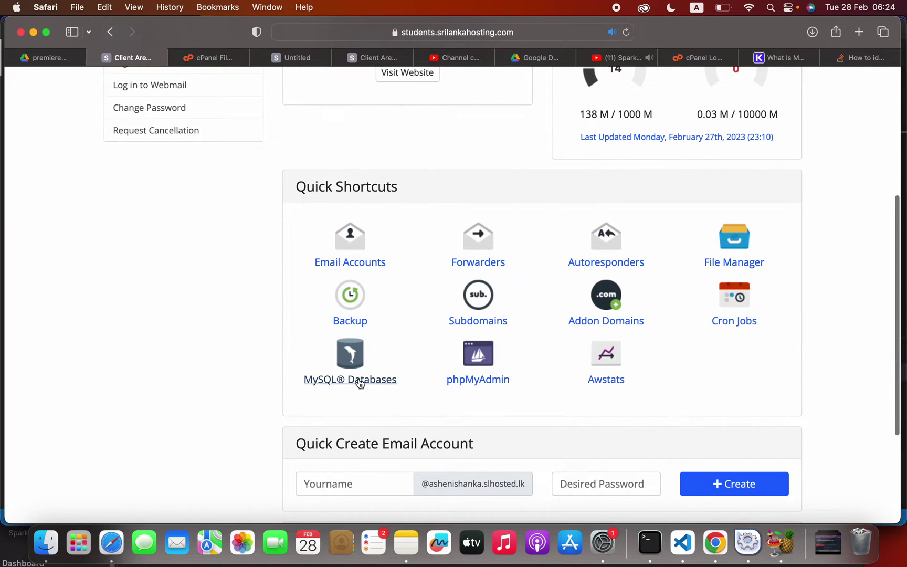
pyautogui.scroll(5, 359, 381)
pyautogui.scroll(-5, 359, 382)
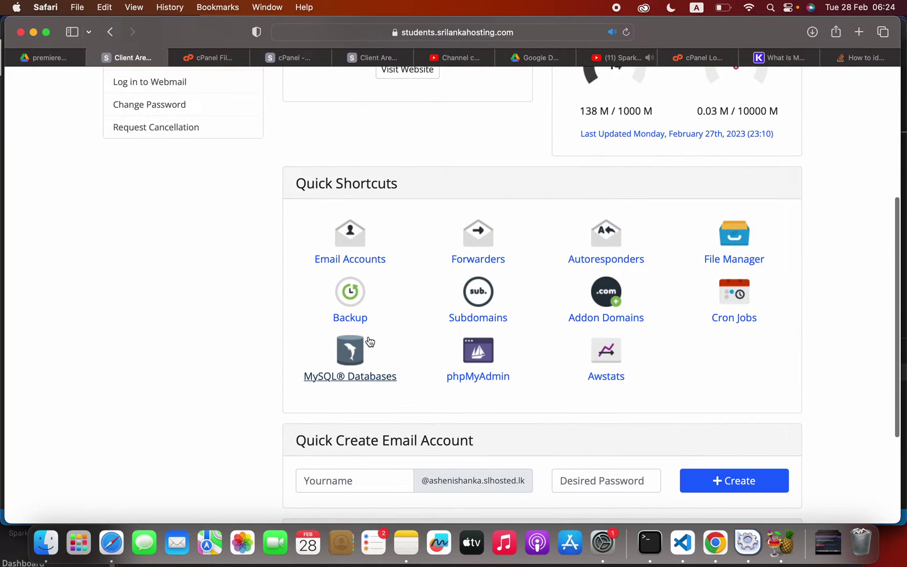
pyautogui.click(217, 57)
pyautogui.click(285, 58)
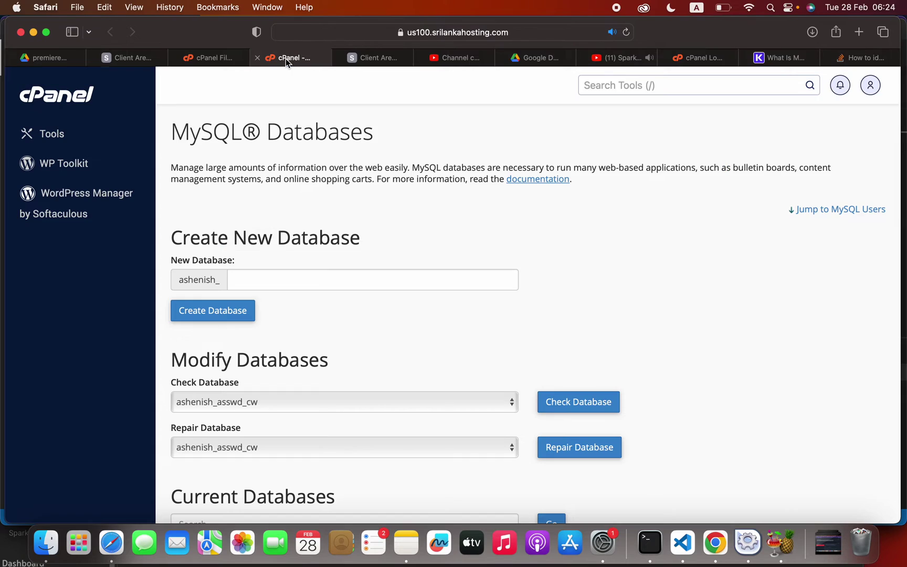
pyautogui.click(289, 284)
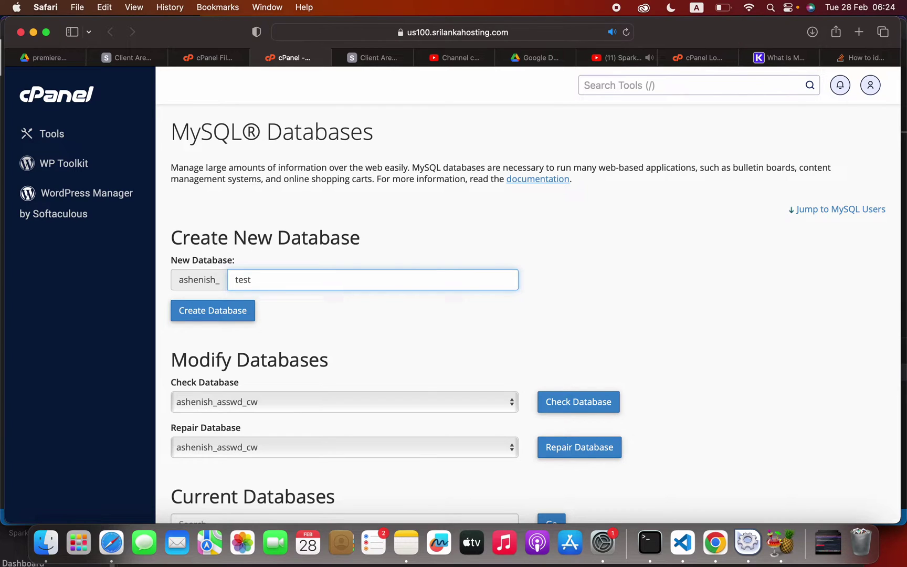
pyautogui.click(236, 312)
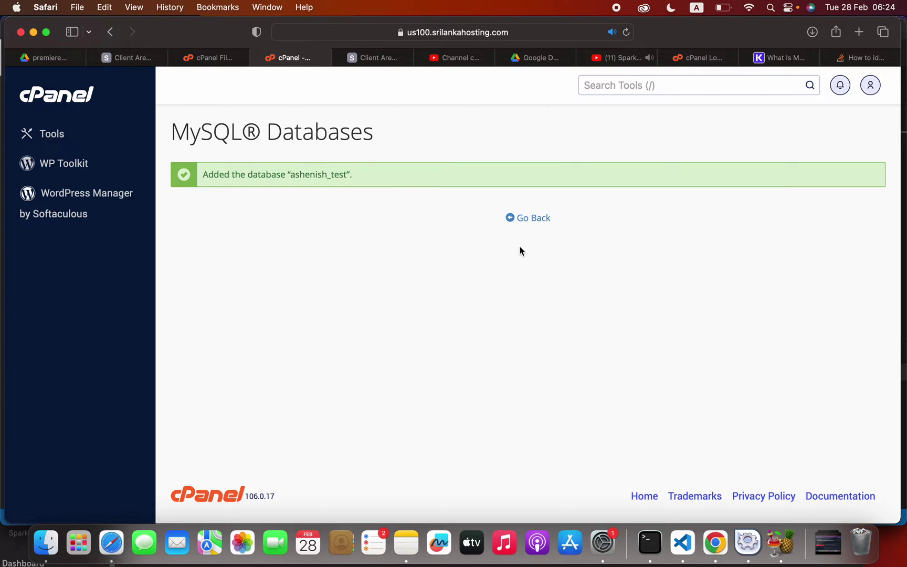
pyautogui.click(527, 220)
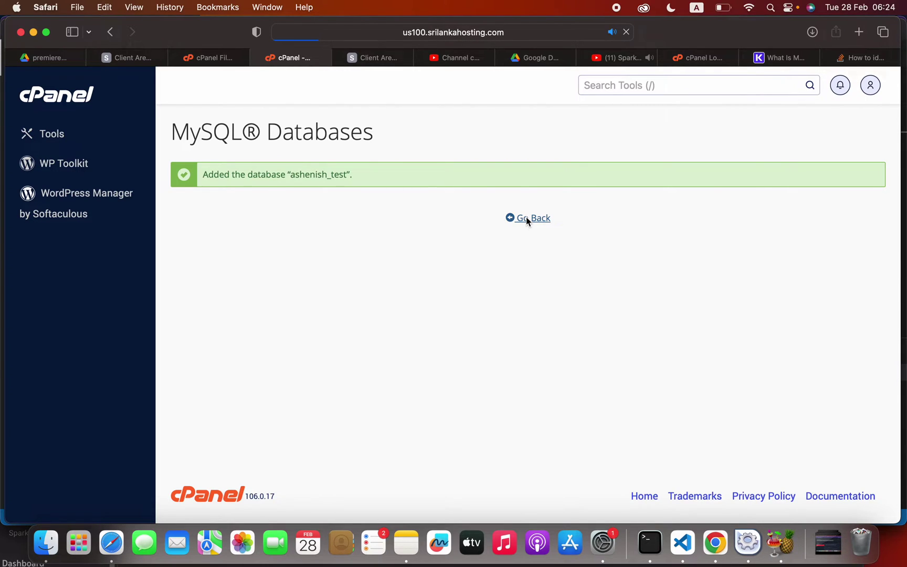
# Enter test as the new MySQL username under Add New User.
pyautogui.scroll(-10, 482, 361)
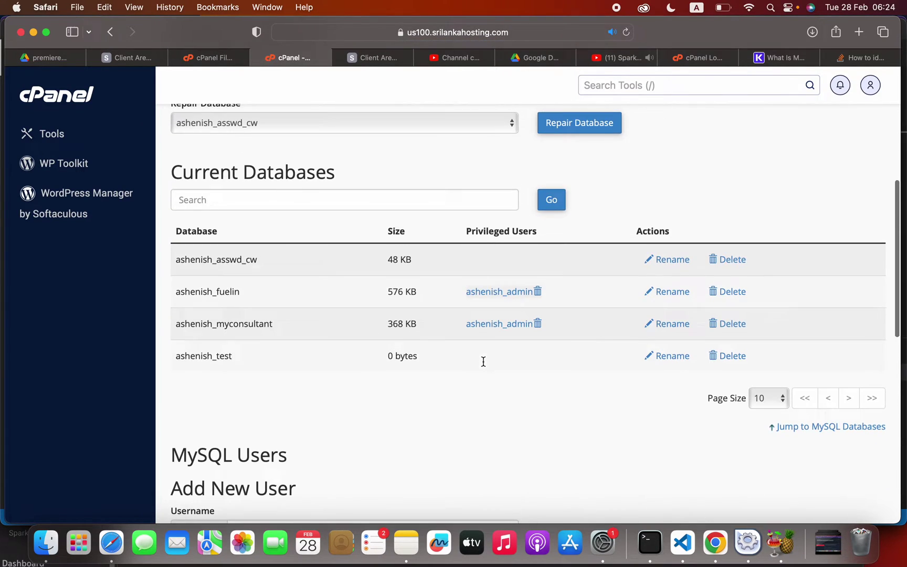
pyautogui.scroll(-5, 482, 361)
pyautogui.click(308, 244)
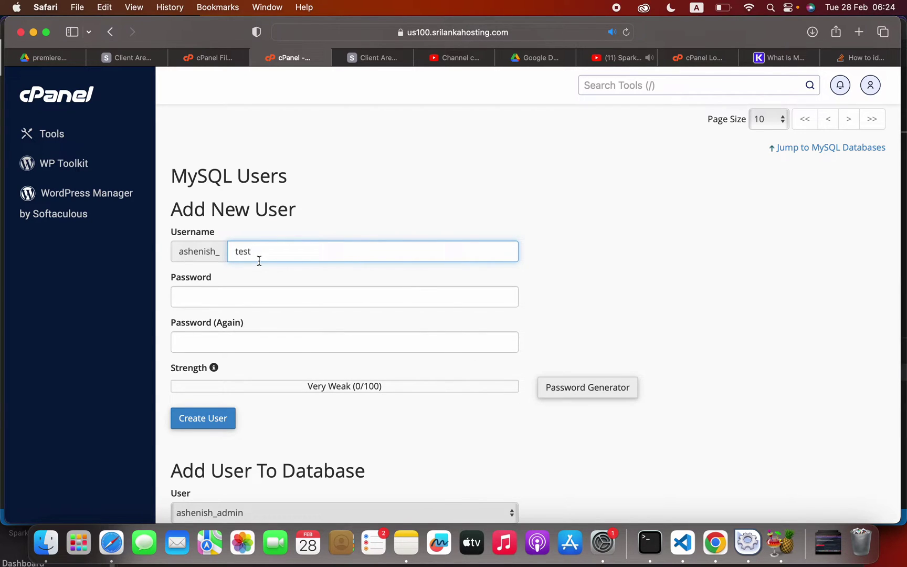
pyautogui.moveTo(260, 256); pyautogui.dragTo(200, 256)
pyautogui.moveTo(358, 303); pyautogui.dragTo(354, 307)
pyautogui.scroll(-10, 332, 329)
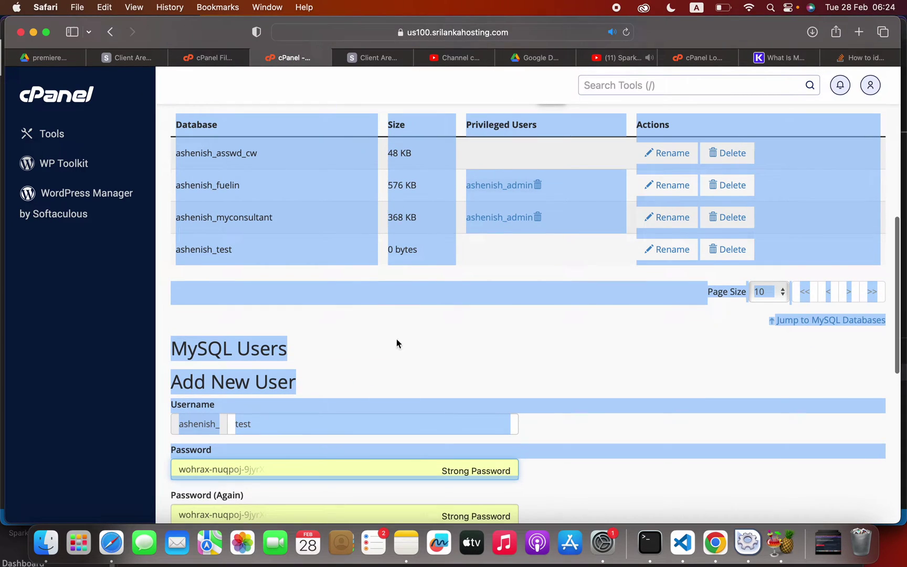
pyautogui.scroll(-2, 396, 344)
pyautogui.click(385, 327)
pyautogui.scroll(-3, 462, 373)
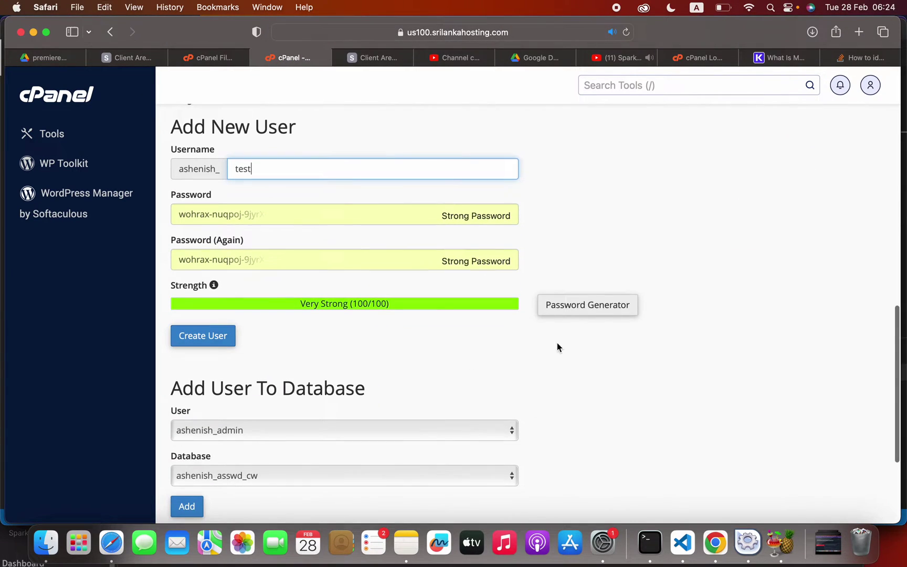
# Accept Safari's strong password, copy it, and create the ashenish_test user.
pyautogui.click(250, 217)
pyautogui.click(602, 247)
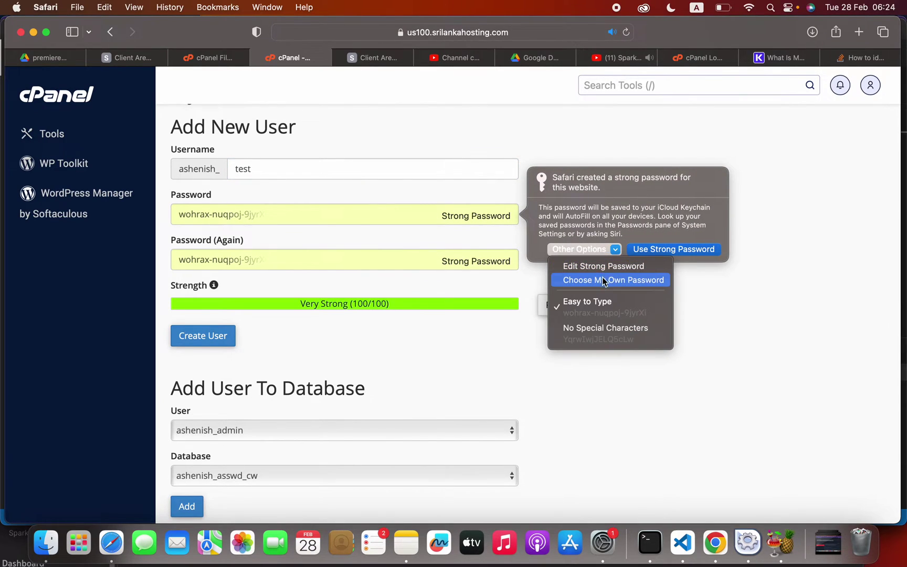
pyautogui.click(603, 265)
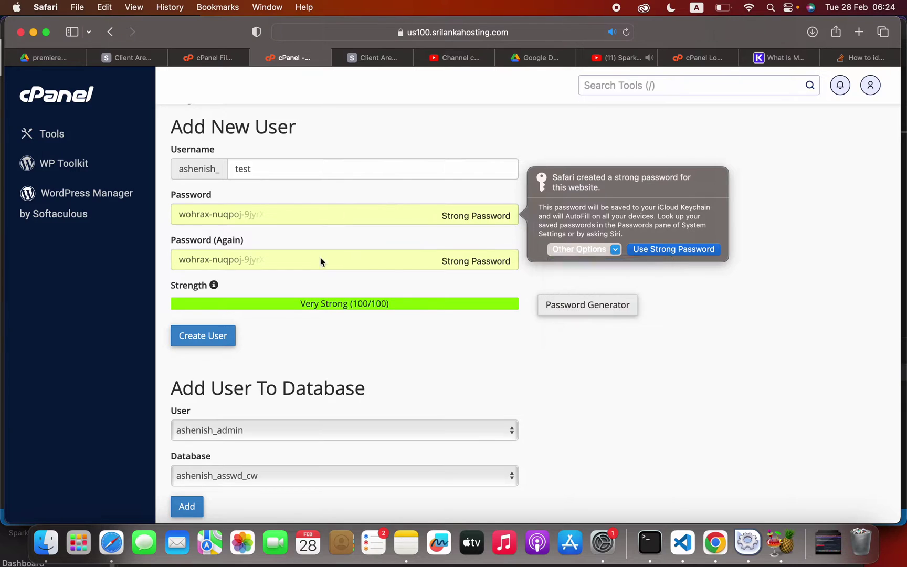
pyautogui.tripleClick(268, 216)
pyautogui.press('super+c')
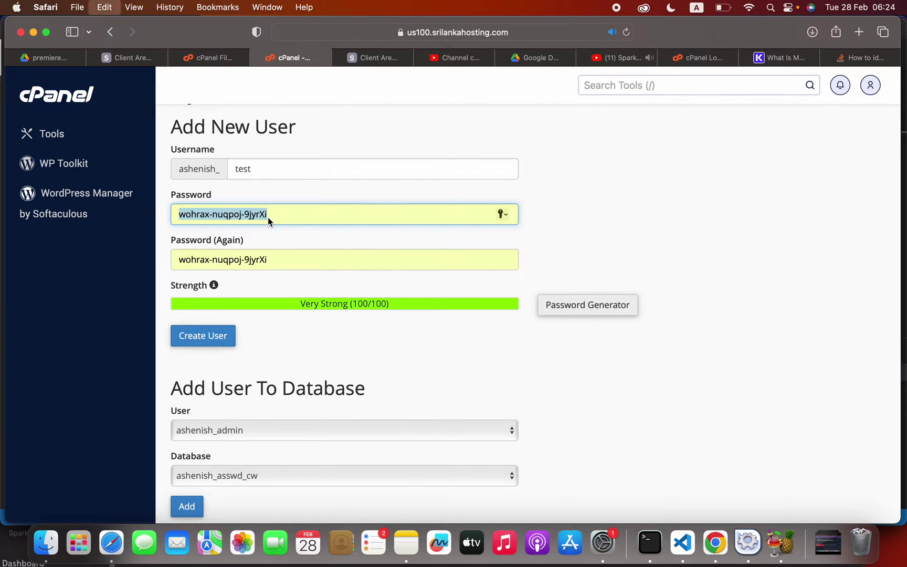
pyautogui.click(211, 335)
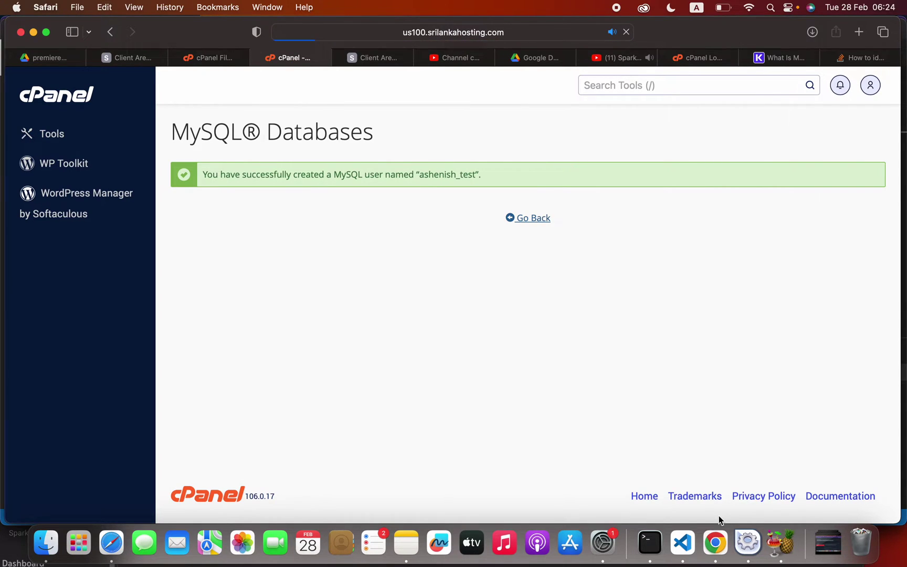
# Paste the generated MySQL password after DB_PASSWORD in the project's .env file.
pyautogui.click(682, 543)
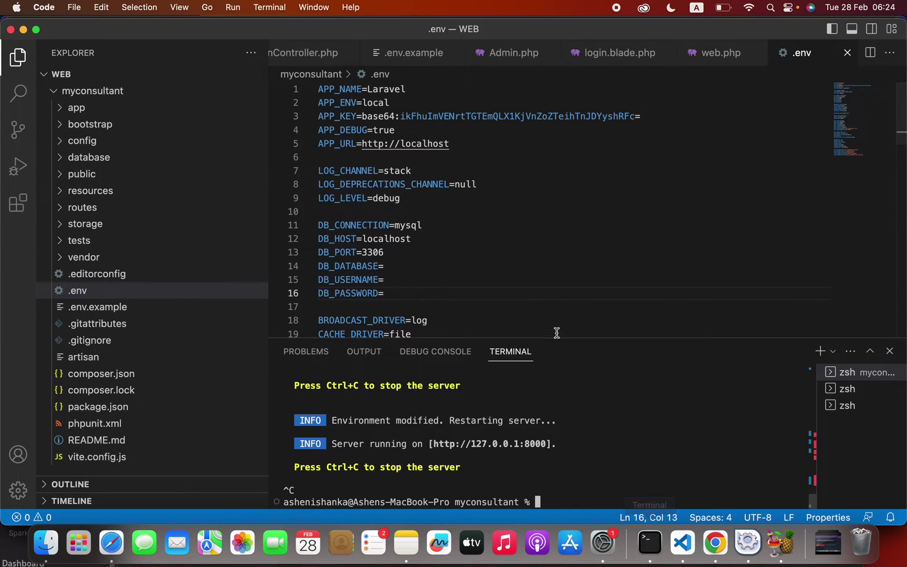
pyautogui.click(405, 292)
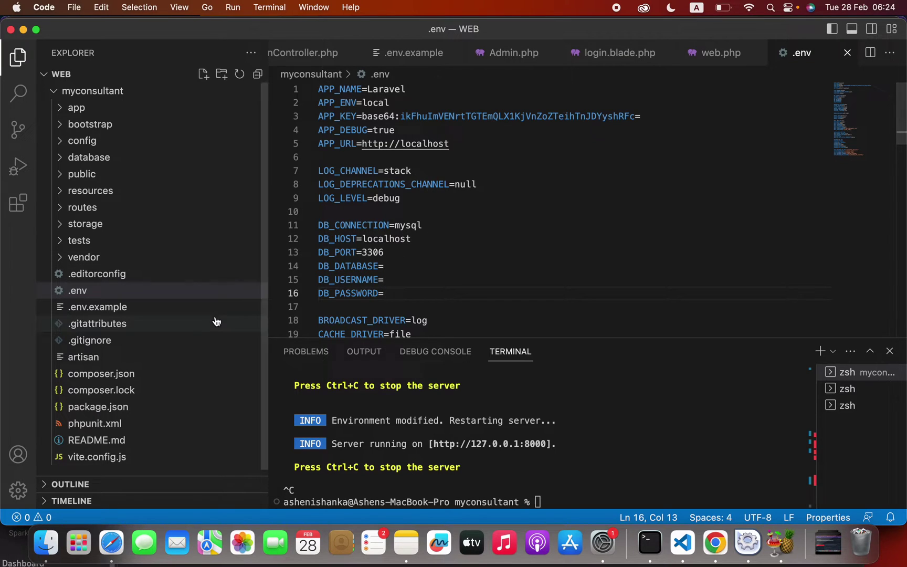
pyautogui.press('super+v')
# Reopen .env from the myconsultant folder and select the DB_PASSWORD value.
pyautogui.click(539, 237)
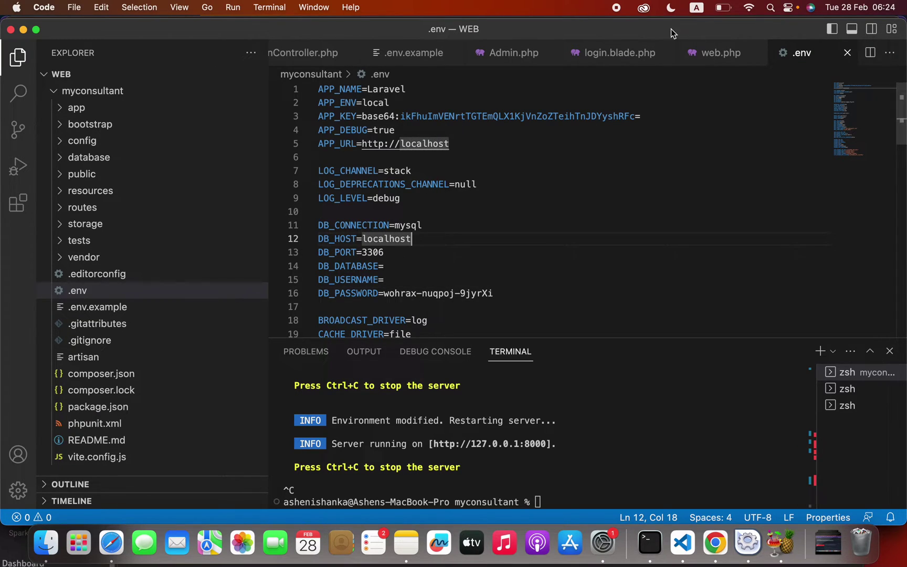
pyautogui.click(54, 93)
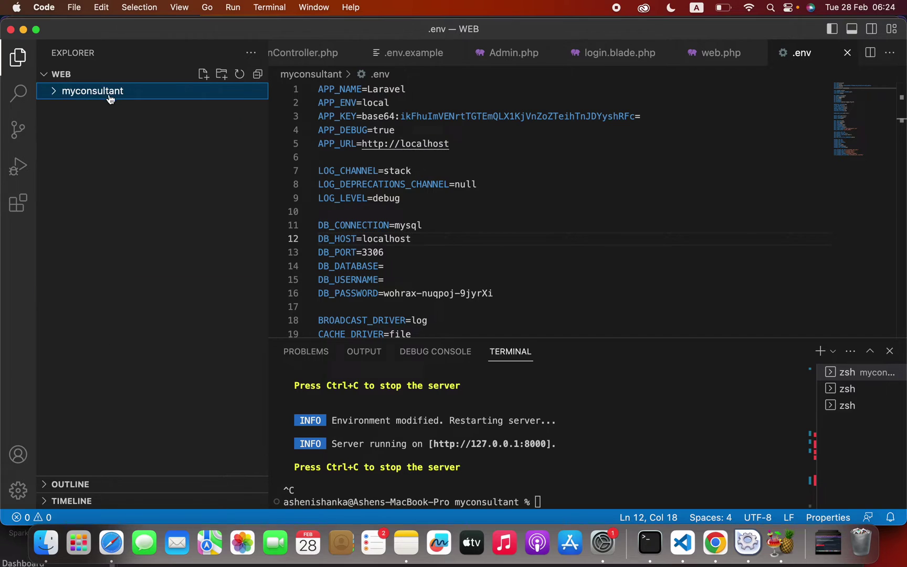
pyautogui.click(53, 93)
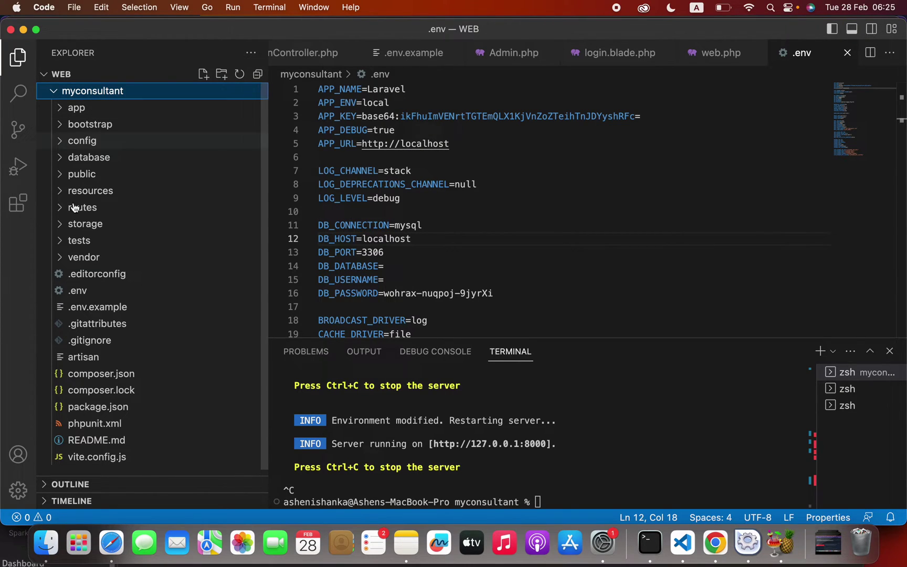
pyautogui.click(79, 294)
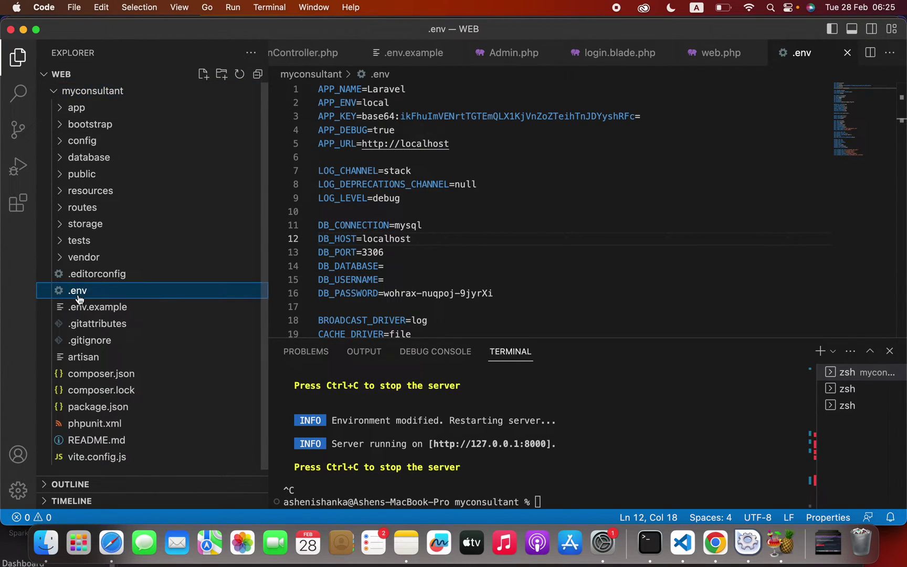
pyautogui.scroll(-5, 375, 246)
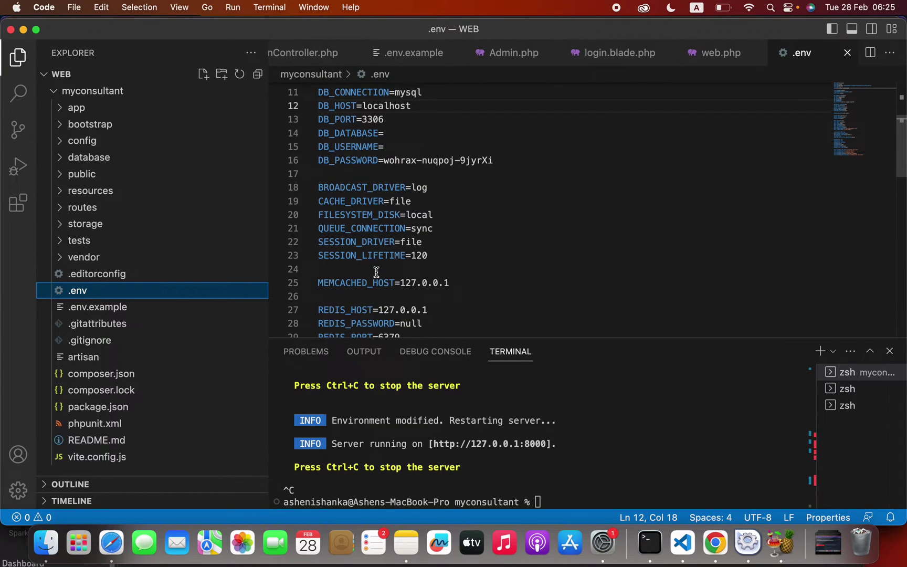
pyautogui.moveTo(386, 161); pyautogui.dragTo(493, 161)
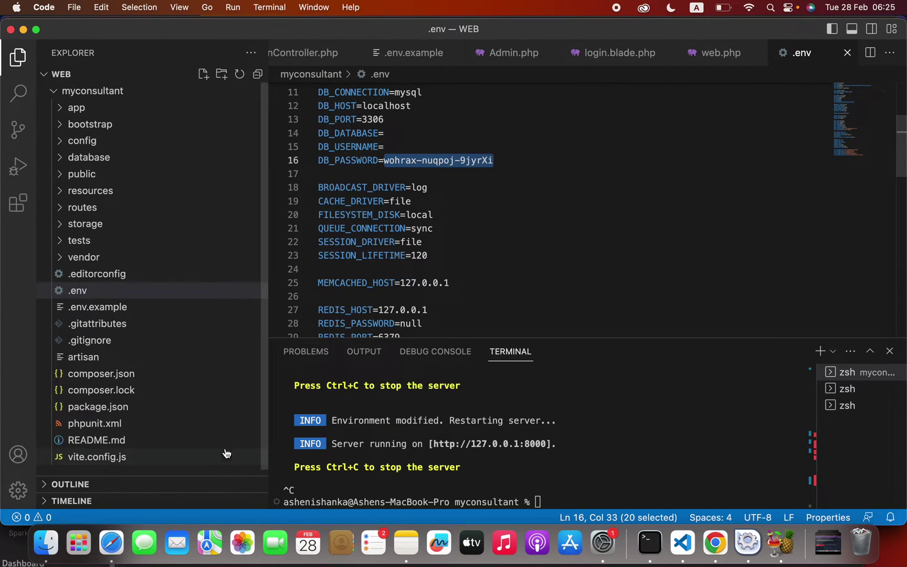
# Under Add User To Database, choose the test user and the test database.
pyautogui.click(111, 542)
pyautogui.scroll(-10, 318, 366)
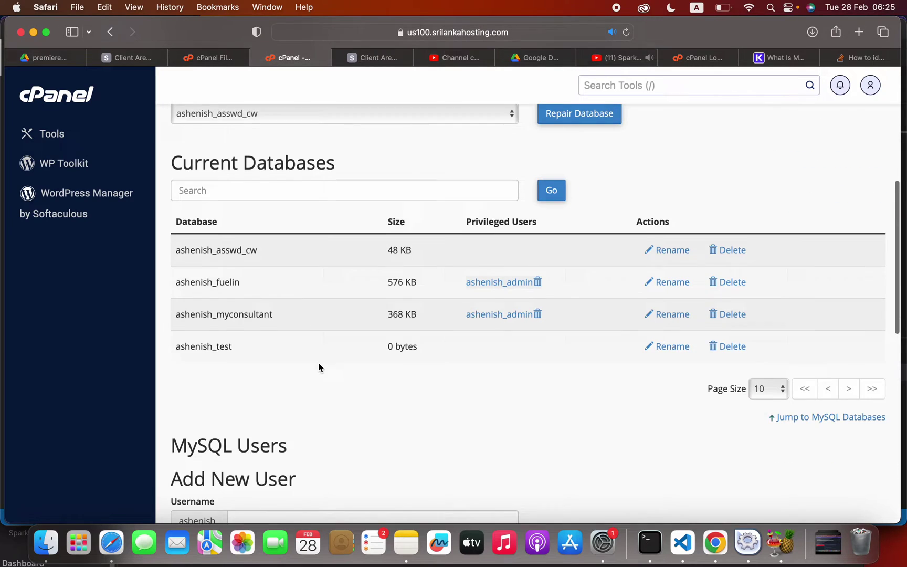
pyautogui.scroll(-7, 318, 363)
pyautogui.scroll(10, 318, 364)
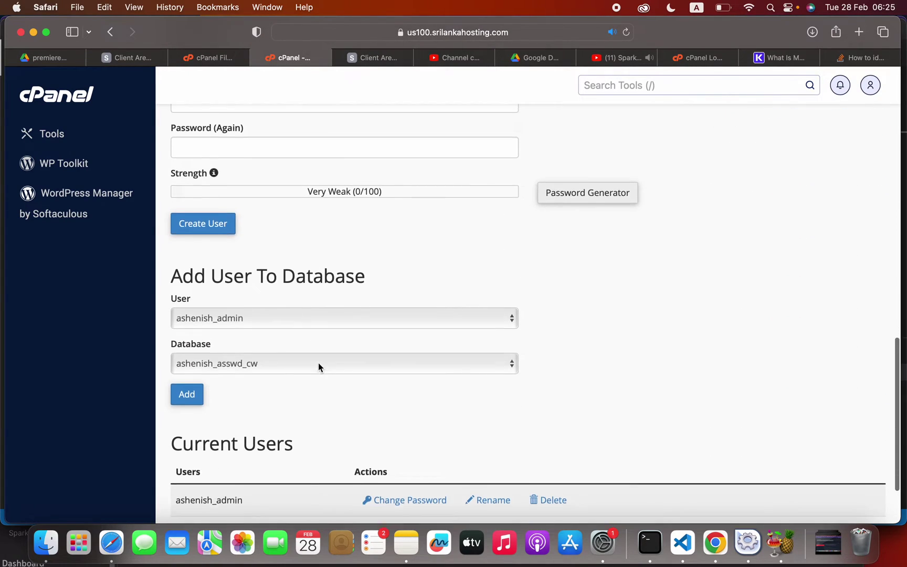
pyautogui.scroll(-10, 263, 251)
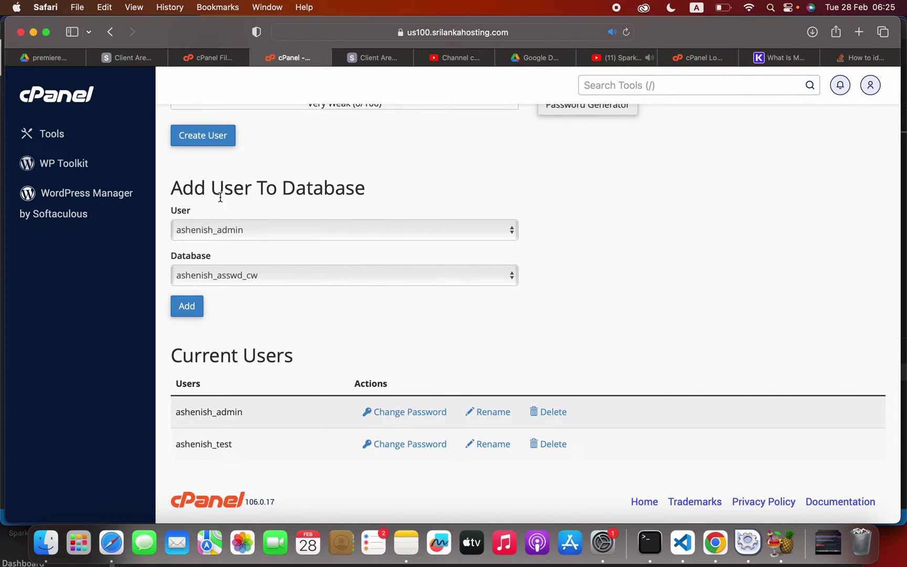
pyautogui.click(244, 232)
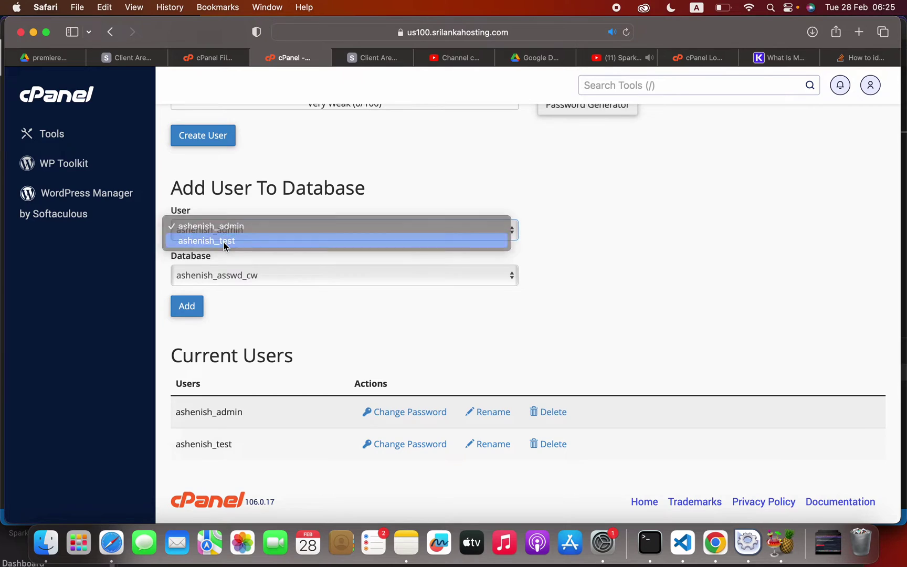
pyautogui.click(224, 242)
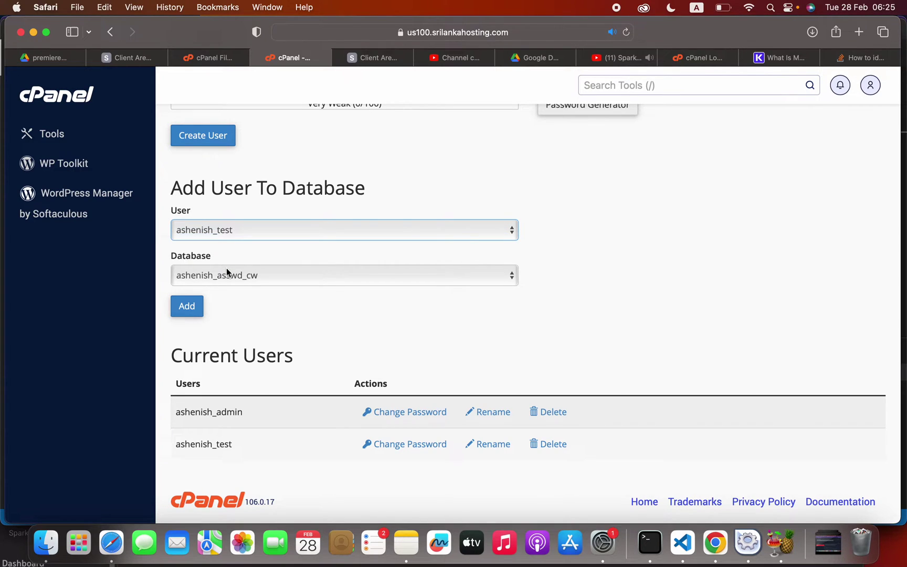
pyautogui.click(218, 235)
pyautogui.click(215, 232)
pyautogui.click(215, 232)
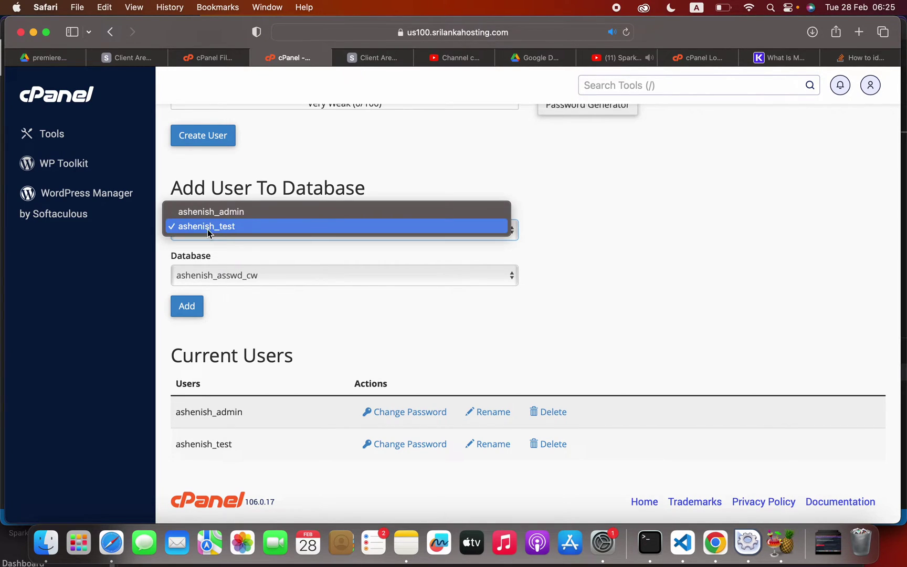
pyautogui.click(210, 226)
pyautogui.click(200, 227)
pyautogui.click(208, 227)
pyautogui.click(273, 276)
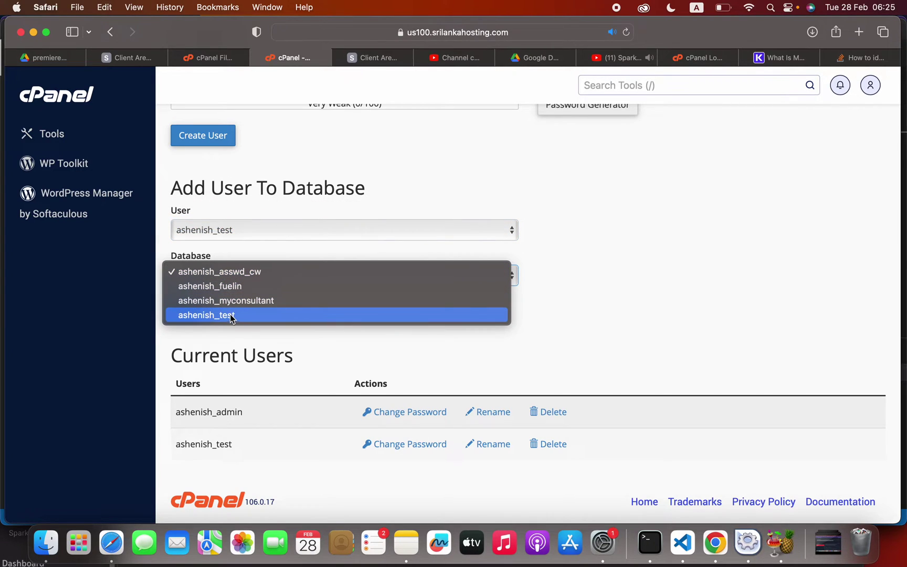
pyautogui.click(226, 315)
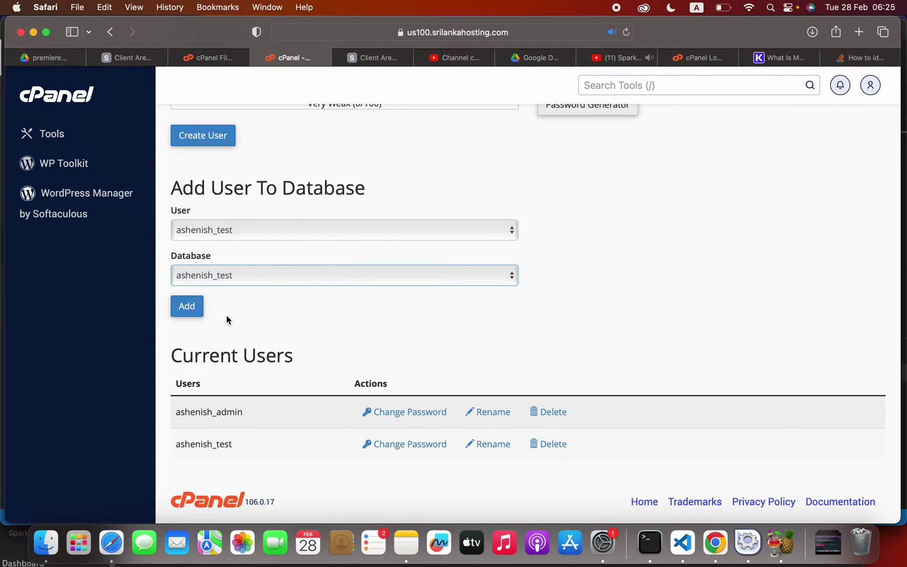
pyautogui.click(214, 226)
pyautogui.click(213, 224)
pyautogui.click(213, 234)
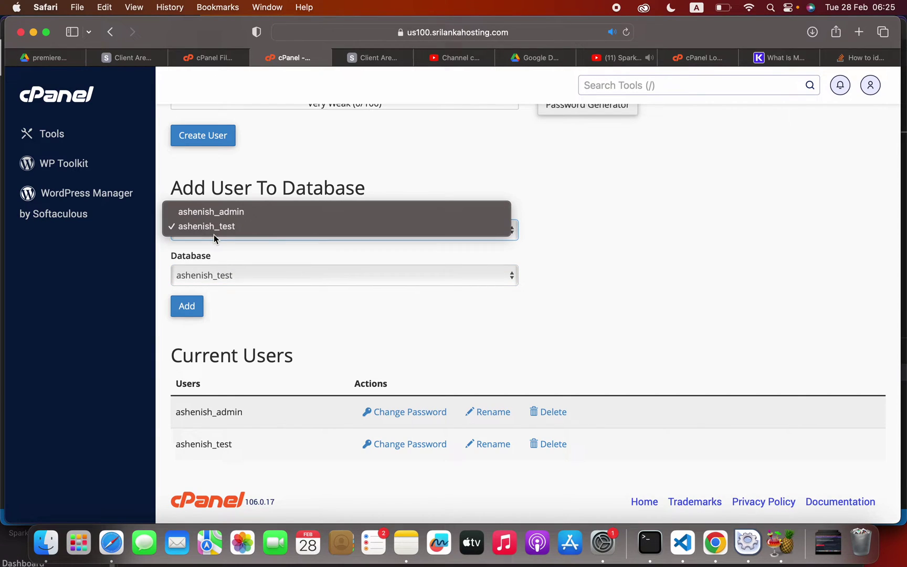
pyautogui.click(235, 273)
pyautogui.click(236, 274)
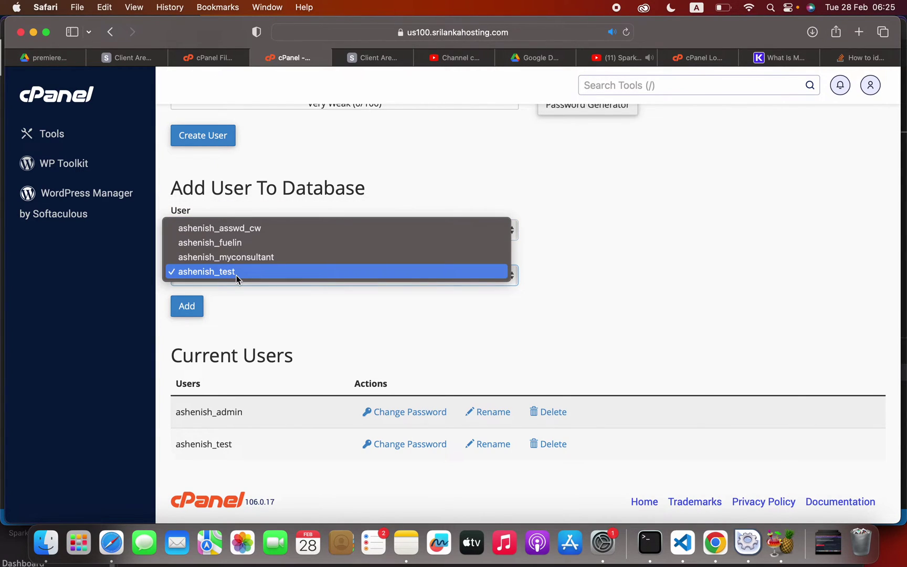
pyautogui.click(234, 274)
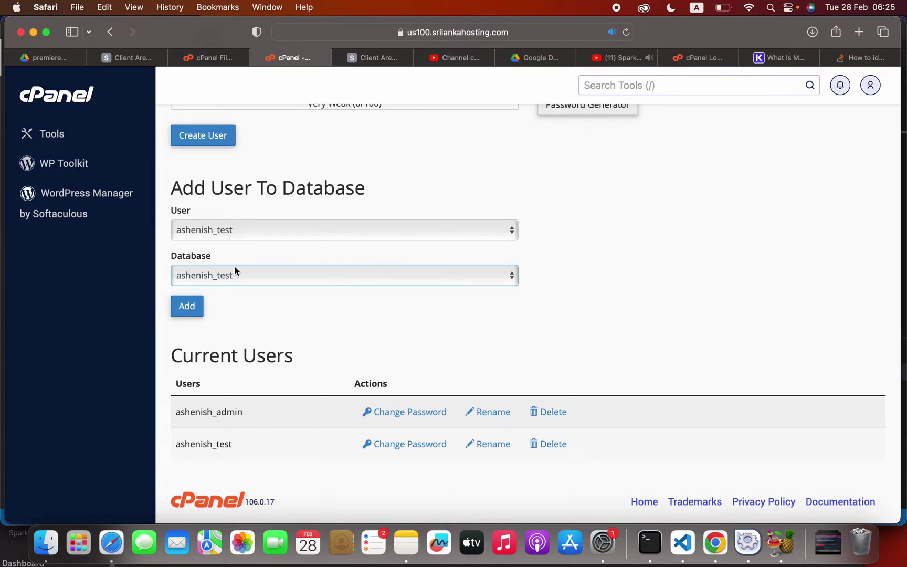
pyautogui.moveTo(256, 185); pyautogui.dragTo(204, 186)
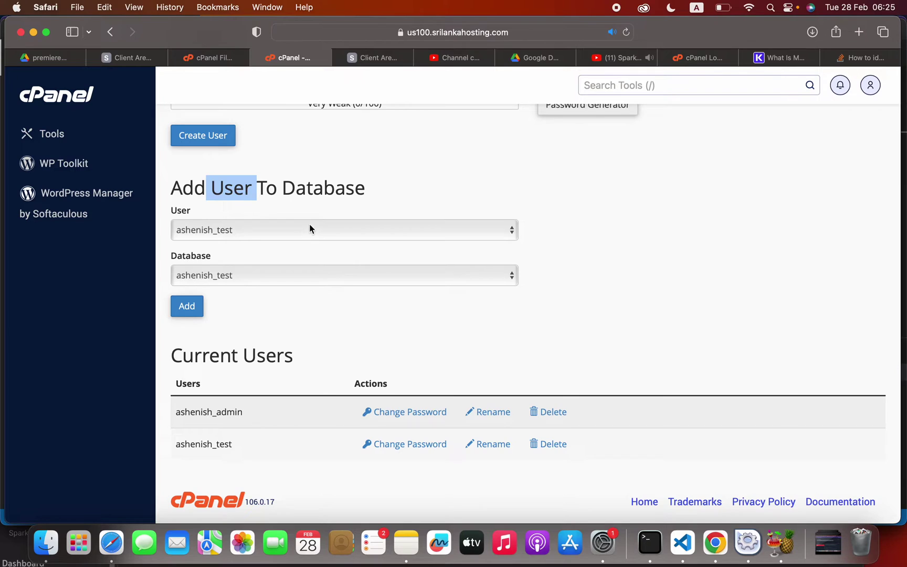
pyautogui.moveTo(346, 185); pyautogui.dragTo(257, 185)
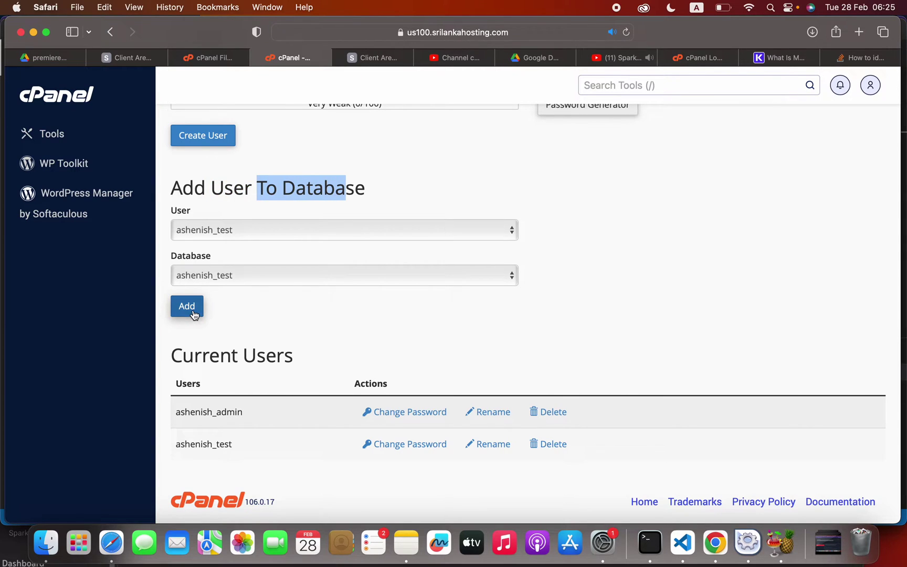
# Add the user and save ALL PRIVILEGES on the ashenish_test database.
pyautogui.click(193, 313)
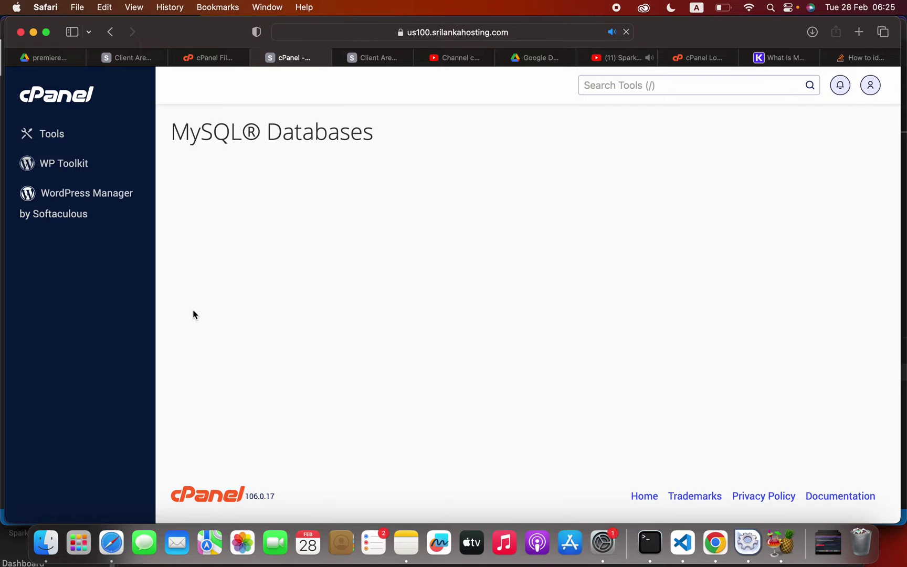
pyautogui.scroll(-2, 193, 312)
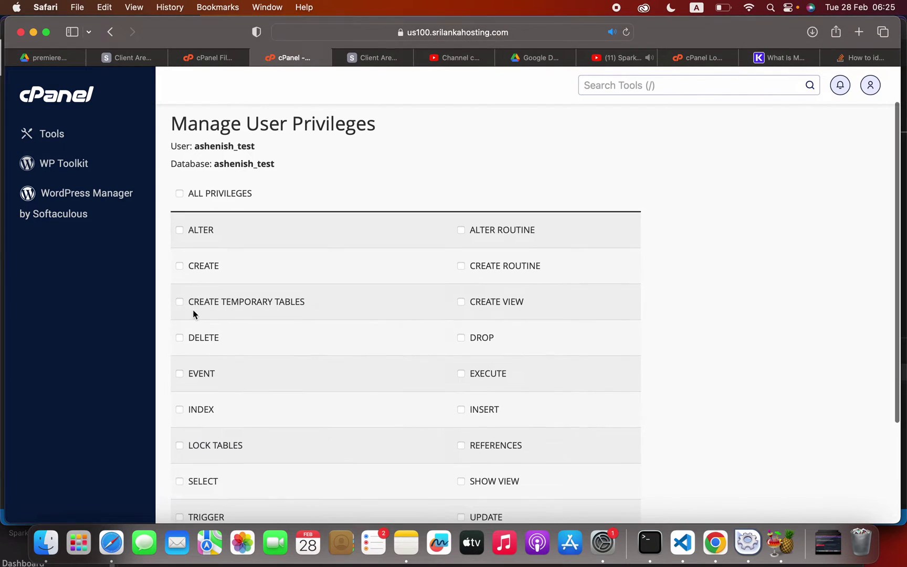
pyautogui.click(180, 196)
pyautogui.scroll(-5, 180, 196)
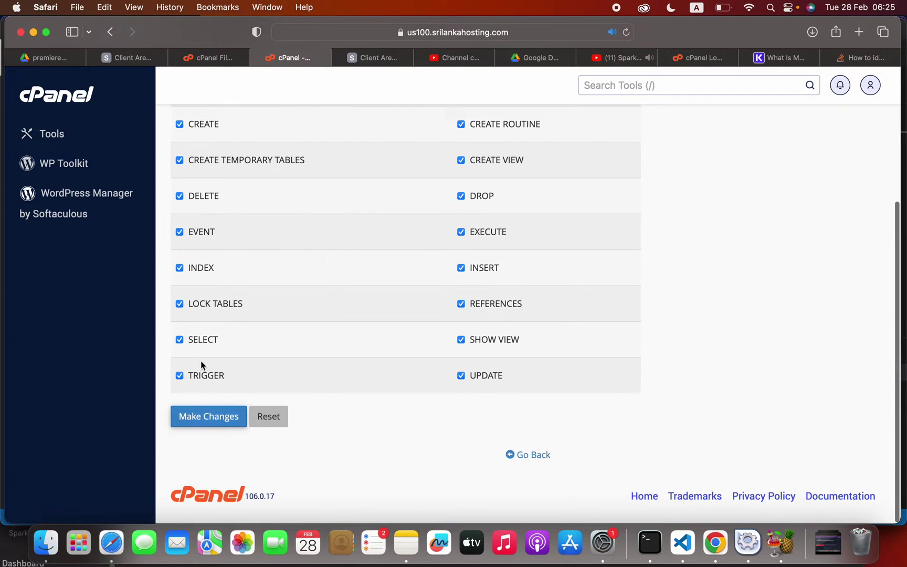
pyautogui.click(214, 417)
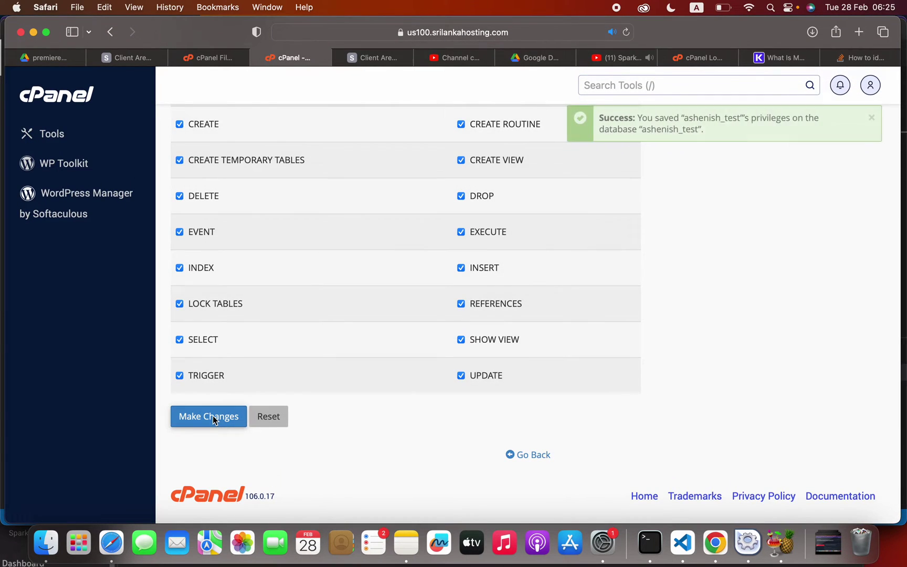
# Select the ashenish_test database and user names on the privileges page for copying.
pyautogui.scroll(5, 212, 418)
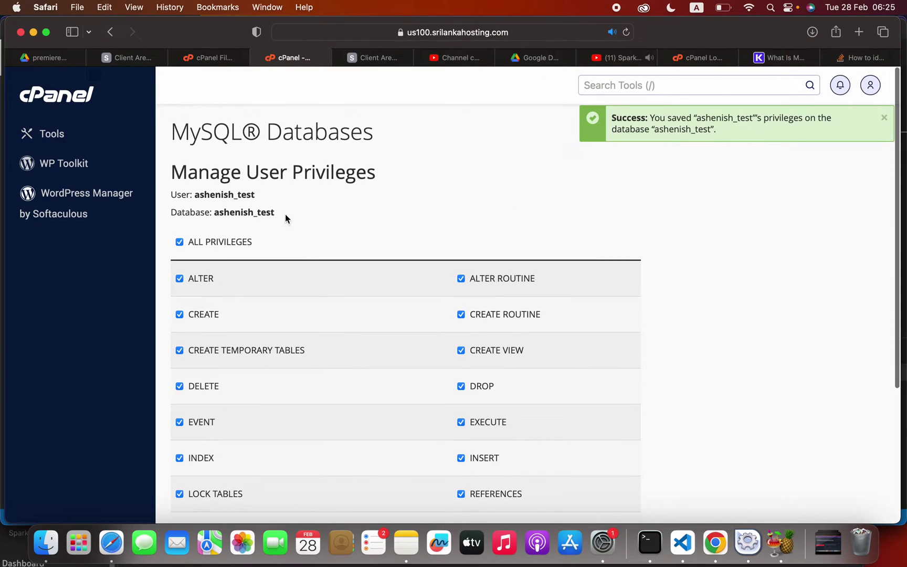
pyautogui.doubleClick(258, 211)
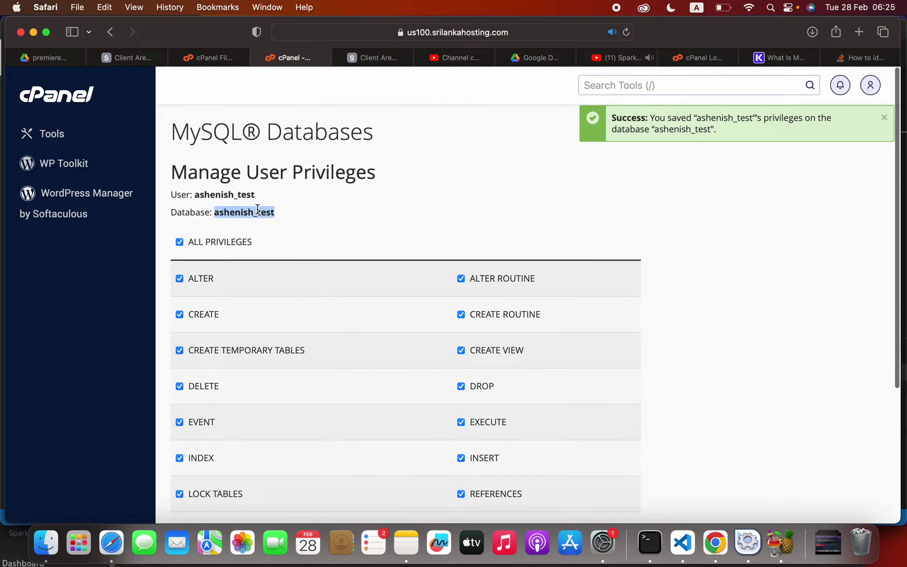
pyautogui.doubleClick(218, 195)
pyautogui.press('super+c')
pyautogui.moveTo(199, 195); pyautogui.dragTo(170, 195)
# Paste ashenish_test as the DB_USERNAME value in .env.
pyautogui.click(696, 529)
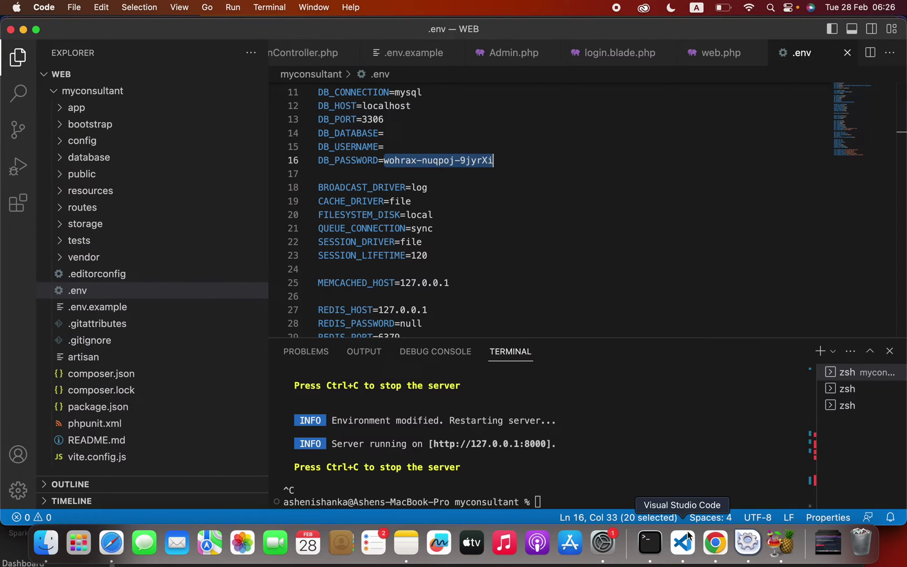
pyautogui.click(396, 146)
pyautogui.press('super+v')
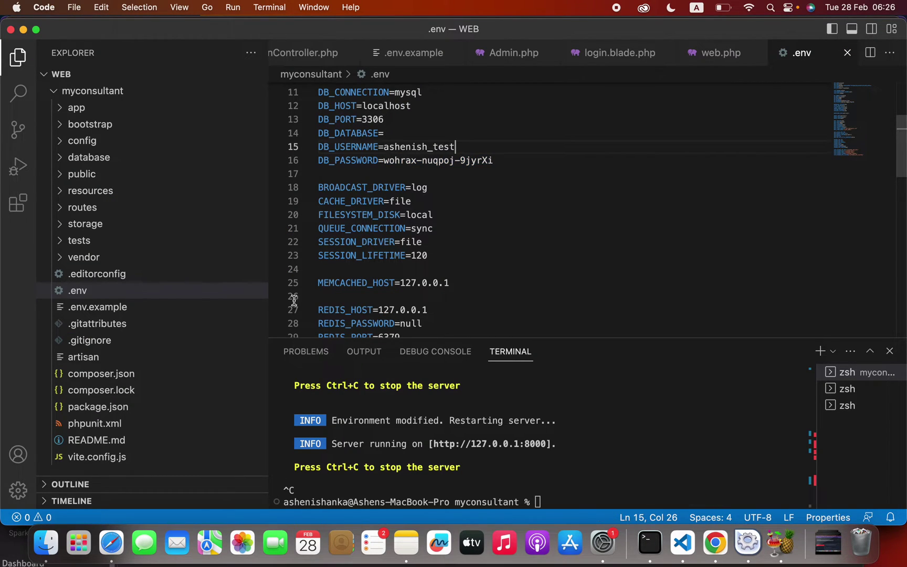
# Copy the database name from cPanel and set DB_DATABASE to ashenish_test in .env.
pyautogui.click(111, 542)
pyautogui.doubleClick(250, 209)
pyautogui.press('super+c')
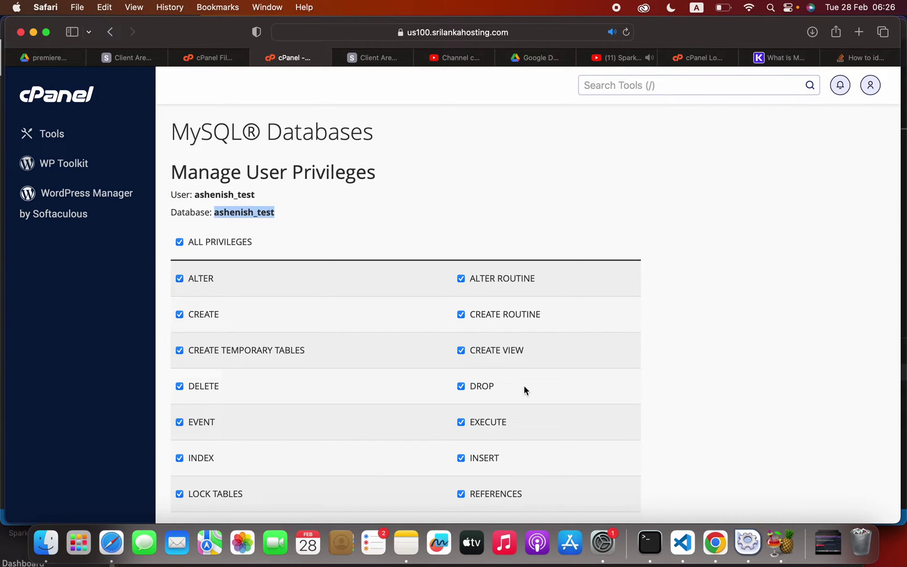
pyautogui.click(682, 542)
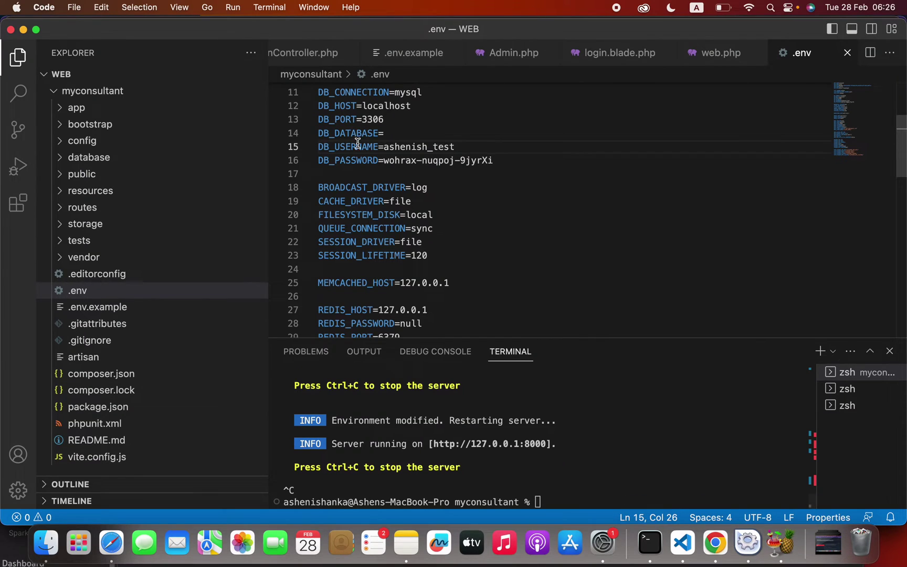
pyautogui.click(405, 129)
pyautogui.press('super+v')
pyautogui.click(412, 128)
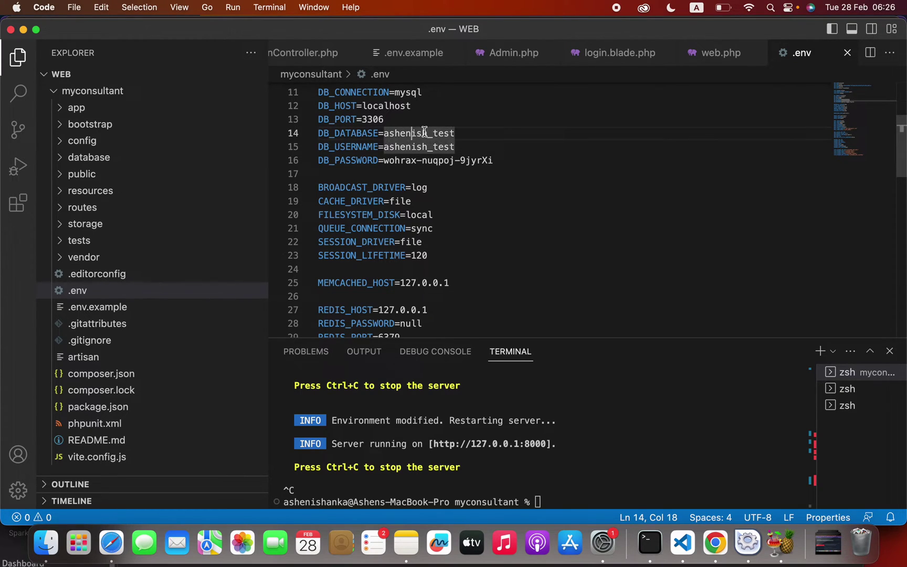
pyautogui.click(437, 134)
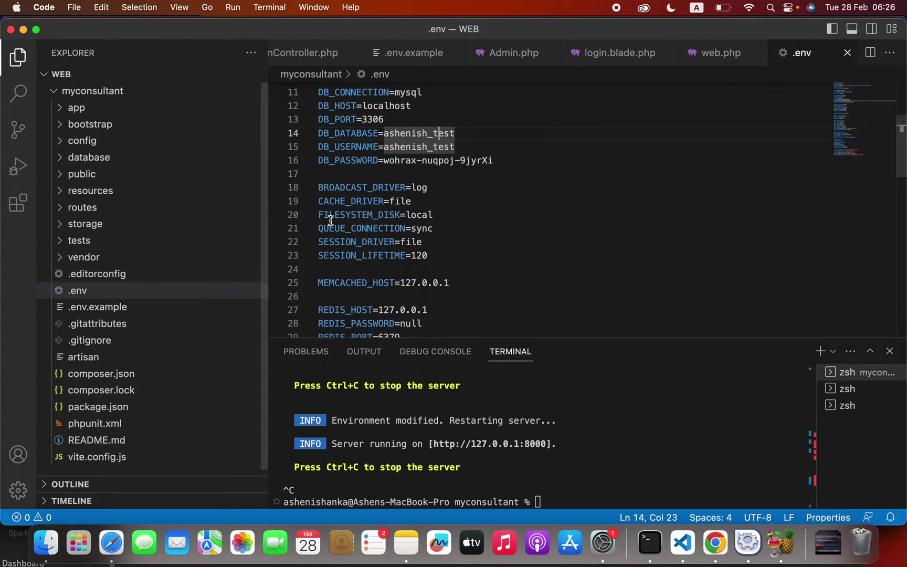
pyautogui.click(351, 222)
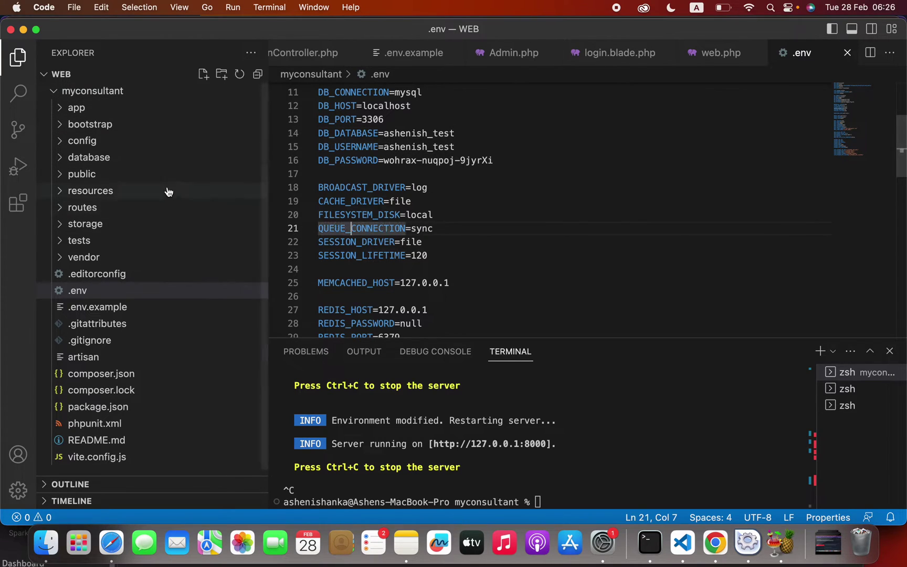
pyautogui.click(87, 92)
pyautogui.rightClick(87, 93)
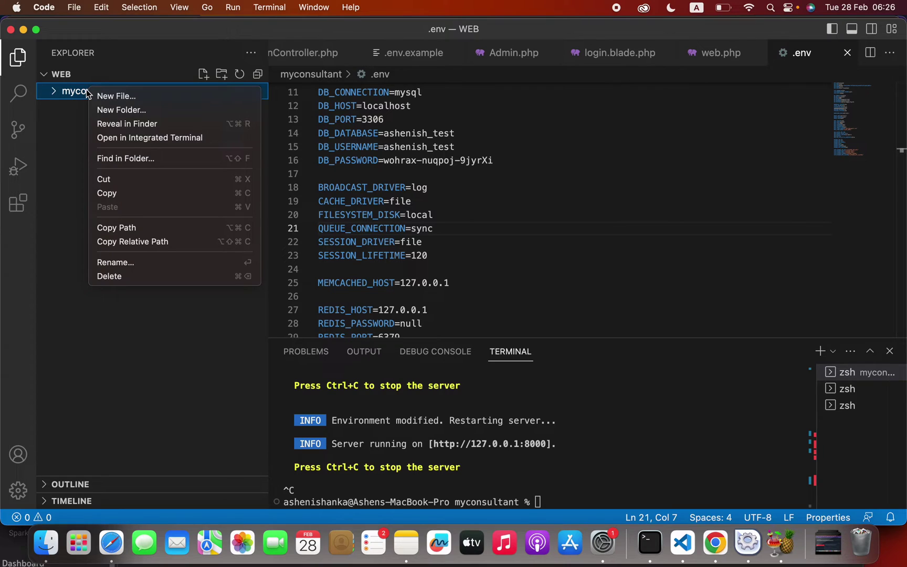
# Reveal the project in Finder, compress it to myconsultant.zip, and move the zip into Downloads.
pyautogui.click(130, 124)
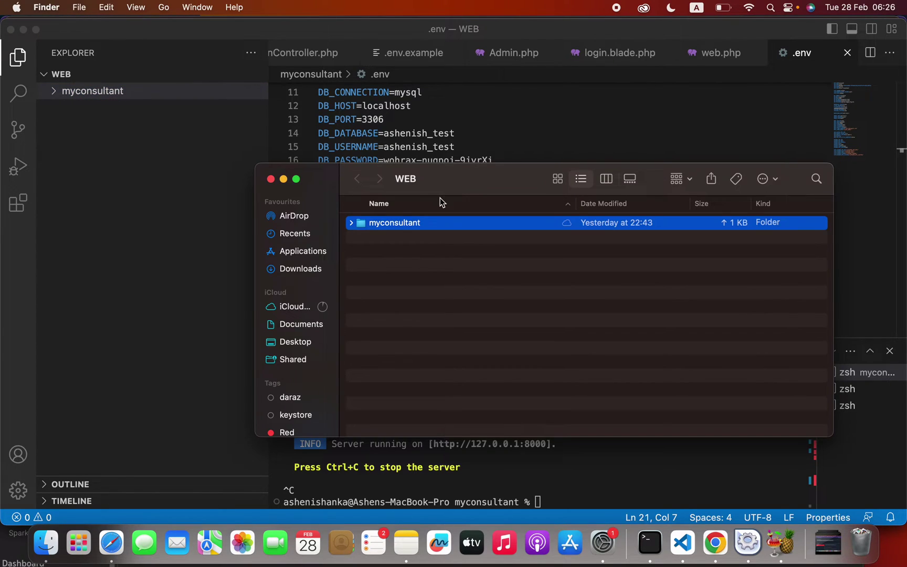
pyautogui.rightClick(410, 221)
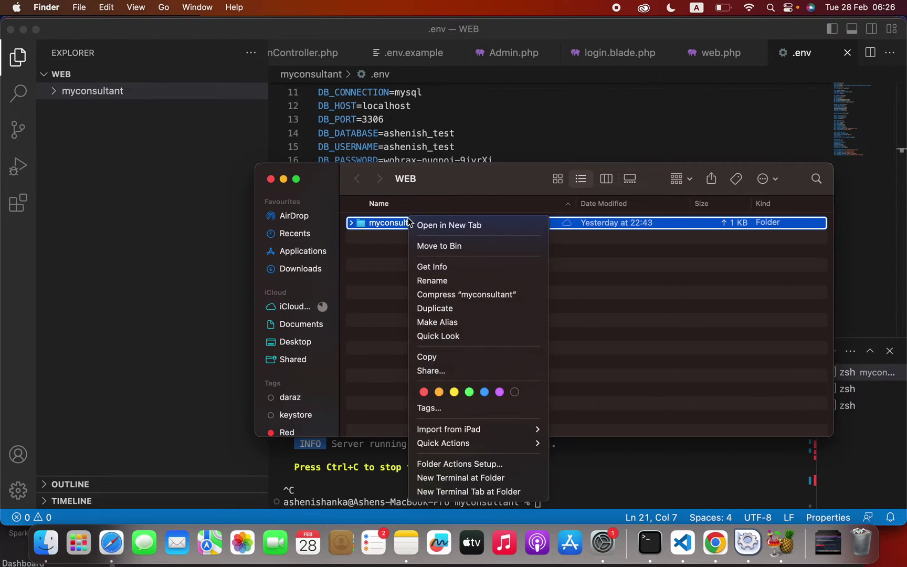
pyautogui.click(444, 295)
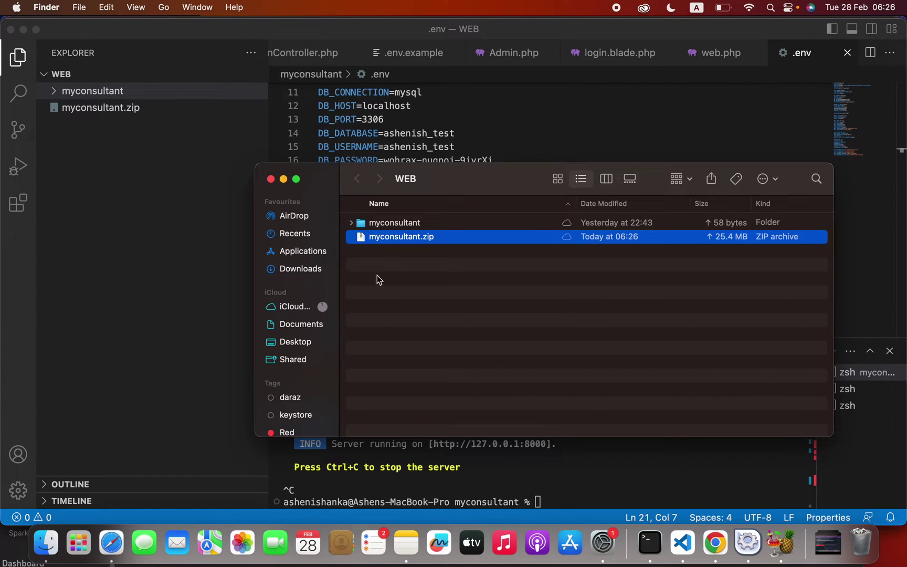
pyautogui.moveTo(374, 247); pyautogui.dragTo(305, 272)
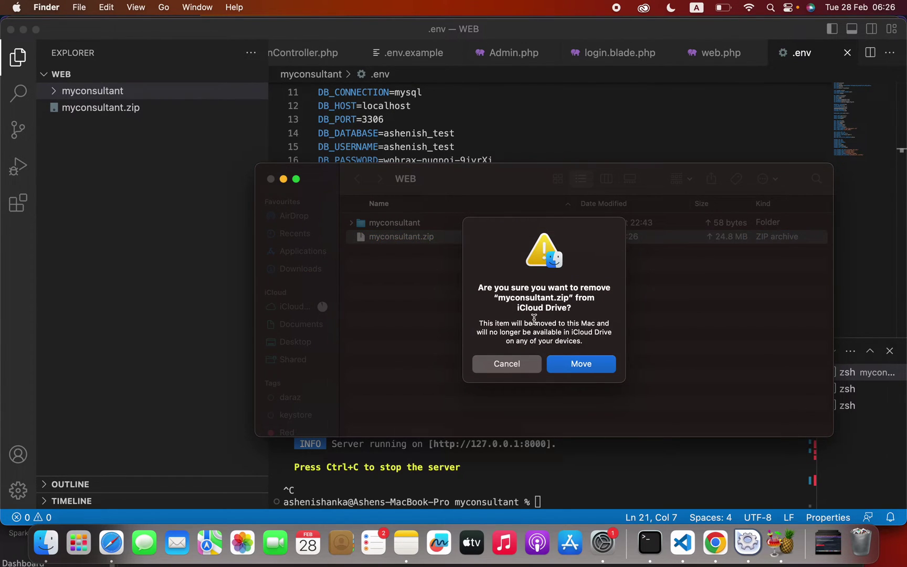
pyautogui.click(587, 373)
pyautogui.click(111, 542)
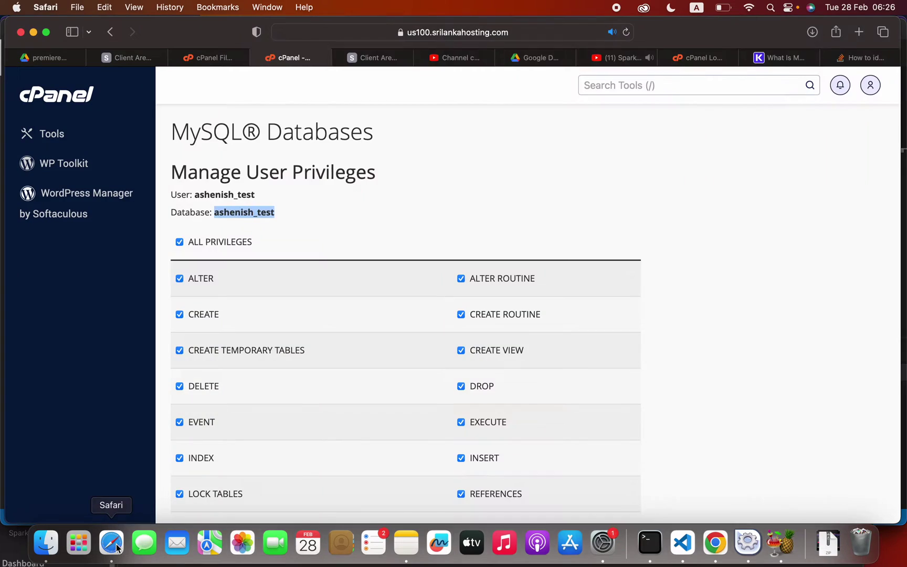
pyautogui.click(403, 59)
pyautogui.click(226, 60)
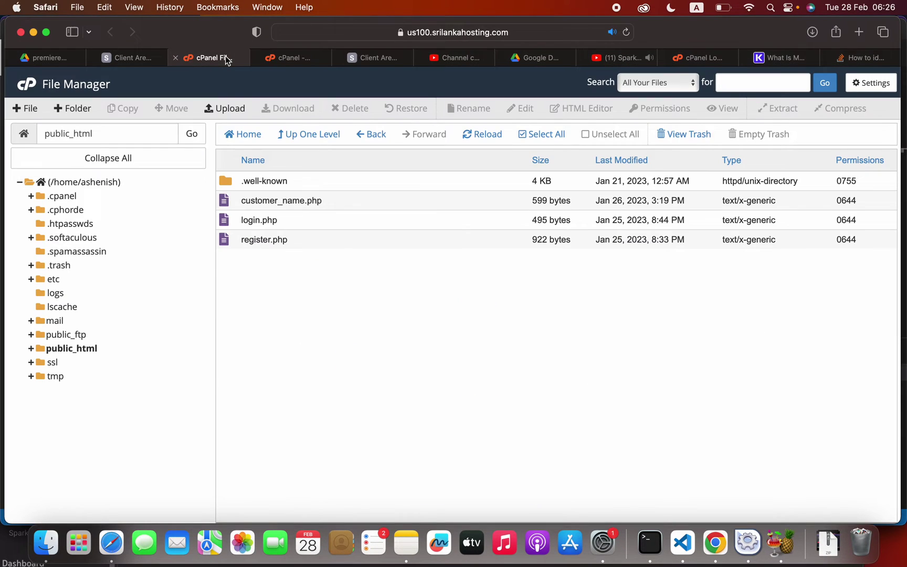
pyautogui.click(217, 110)
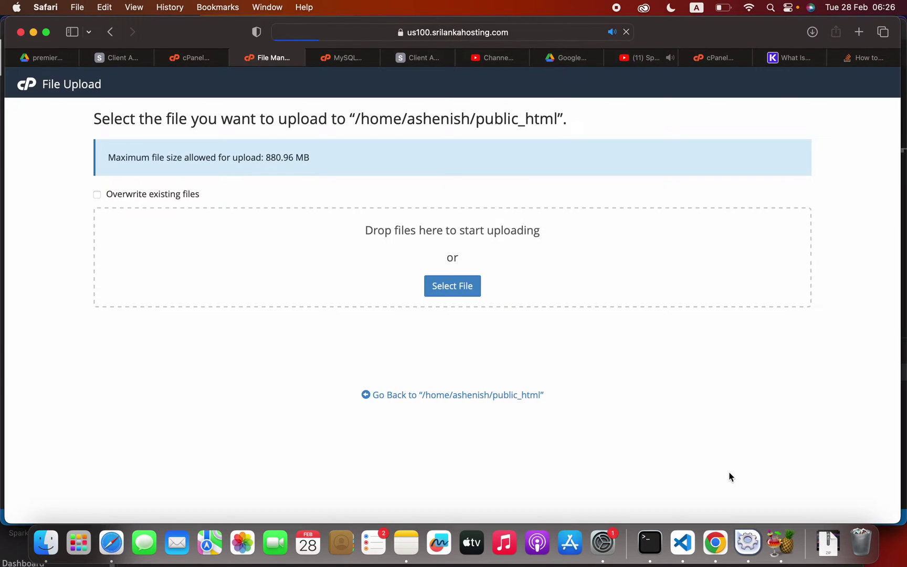
pyautogui.click(46, 543)
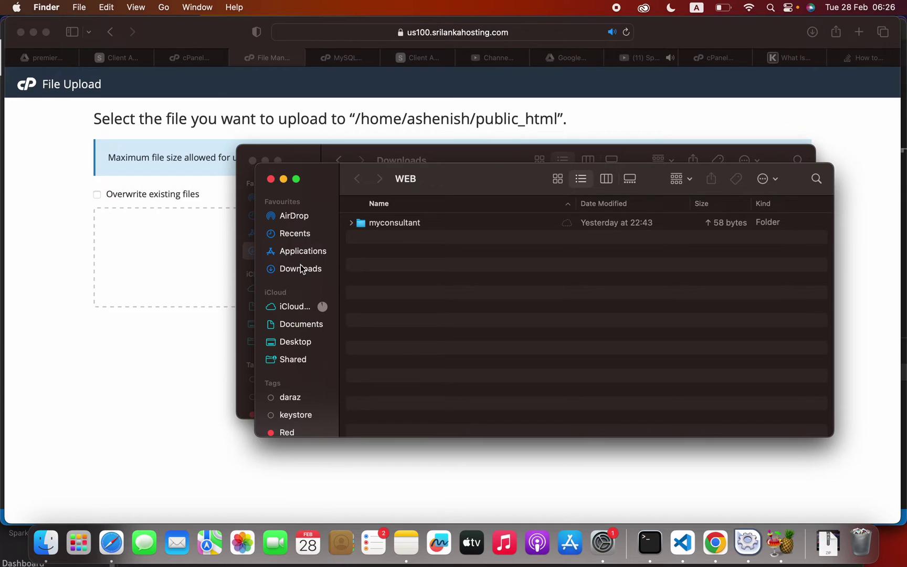
pyautogui.click(299, 276)
pyautogui.moveTo(373, 223); pyautogui.dragTo(165, 278)
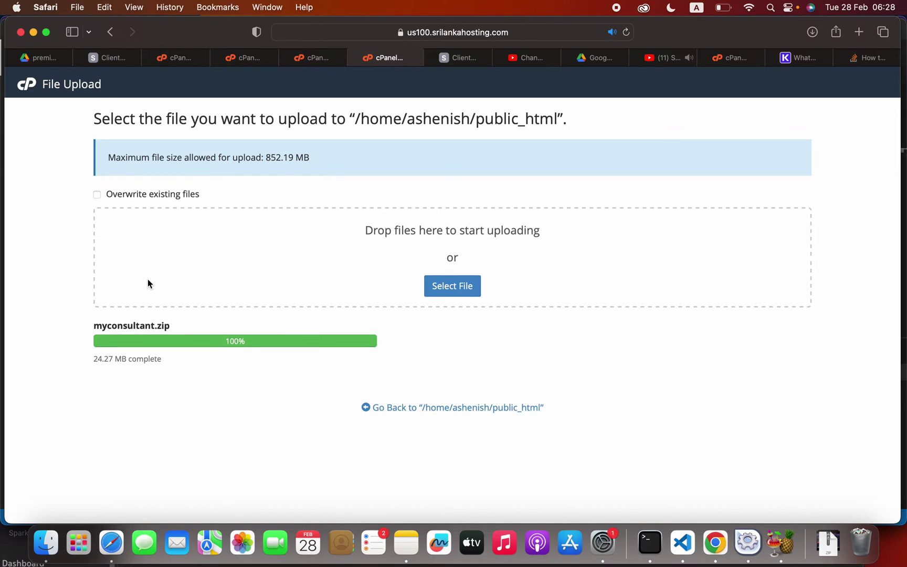
# Extract myconsultant.zip into public_html, adding the myconsultant and __MACOSX folders.
pyautogui.click(512, 407)
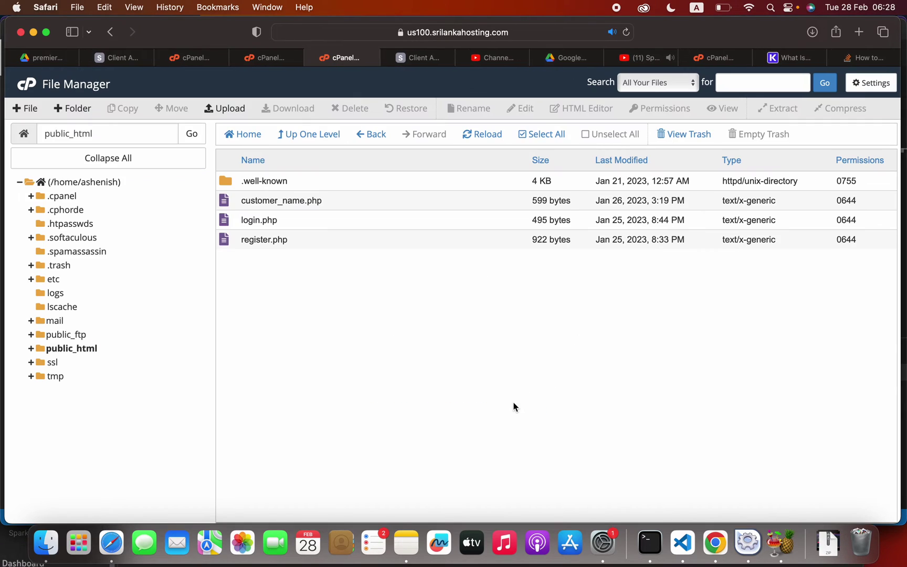
pyautogui.click(69, 349)
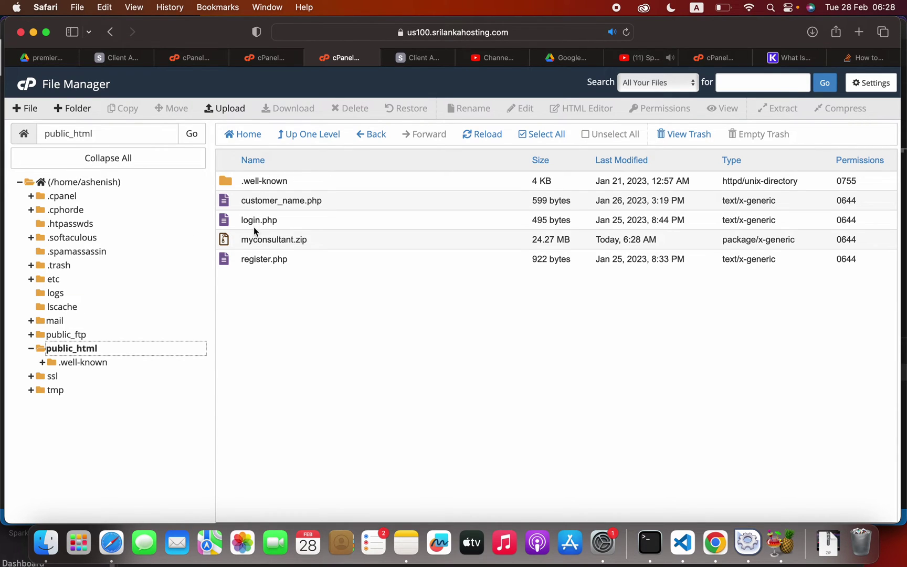
pyautogui.click(254, 228)
pyautogui.click(265, 239)
pyautogui.rightClick(265, 240)
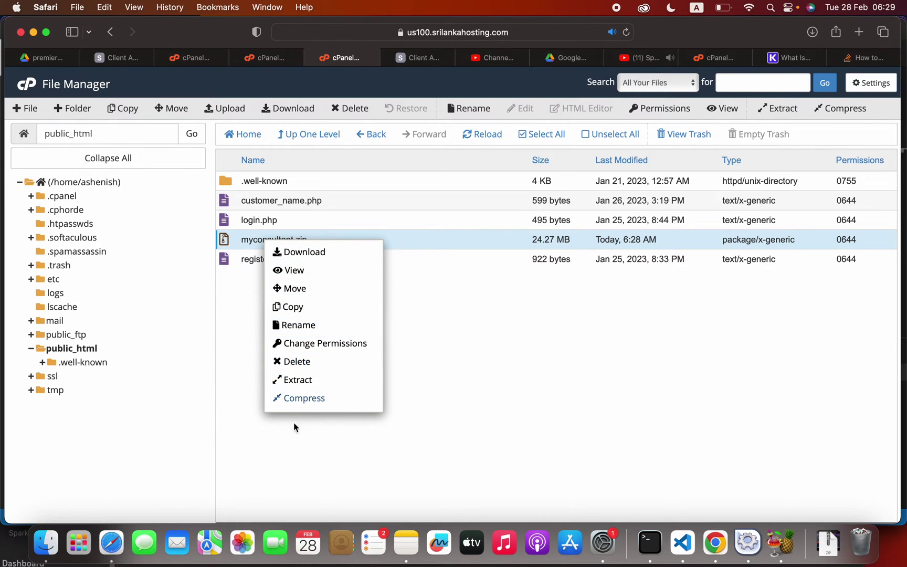
pyautogui.click(316, 388)
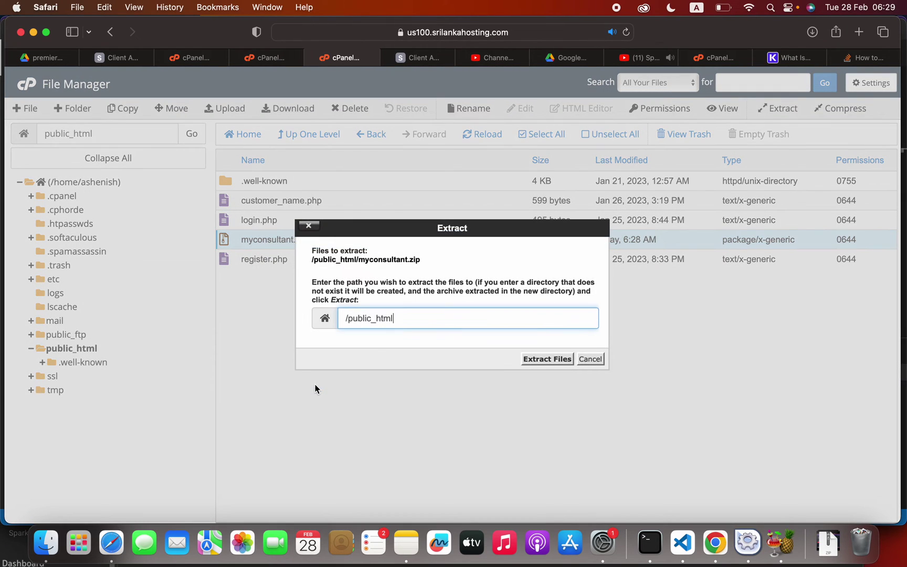
pyautogui.click(550, 358)
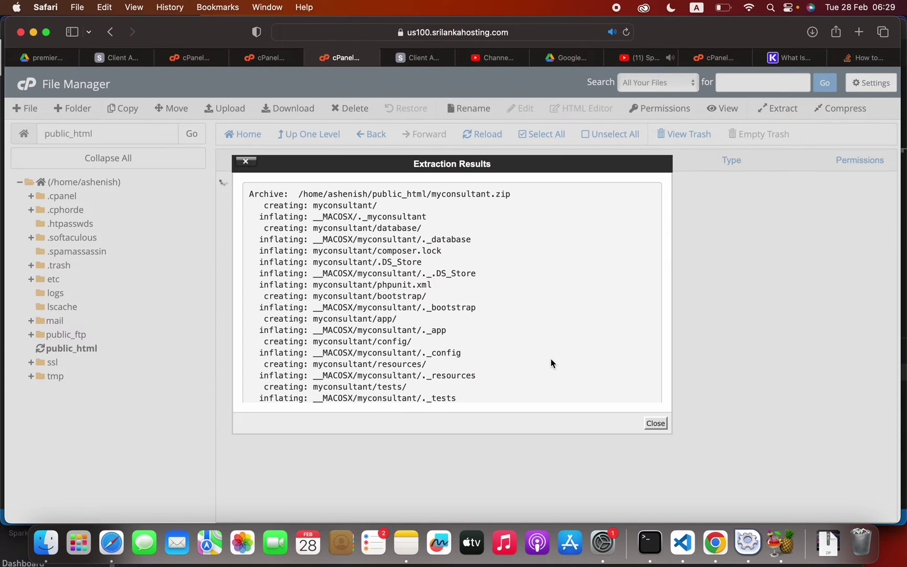
pyautogui.click(655, 423)
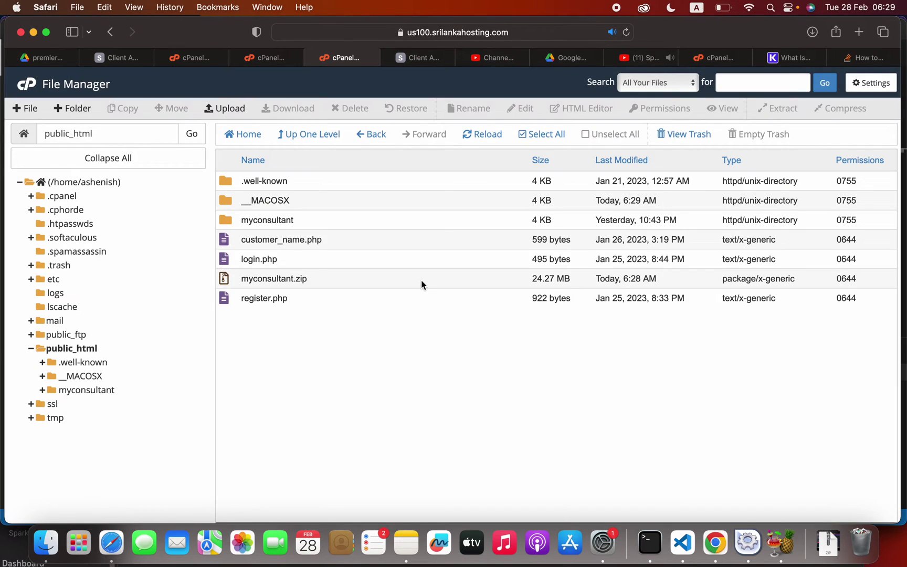
# Delete the myconsultant.zip archive, confirming it goes to the trash.
pyautogui.click(267, 285)
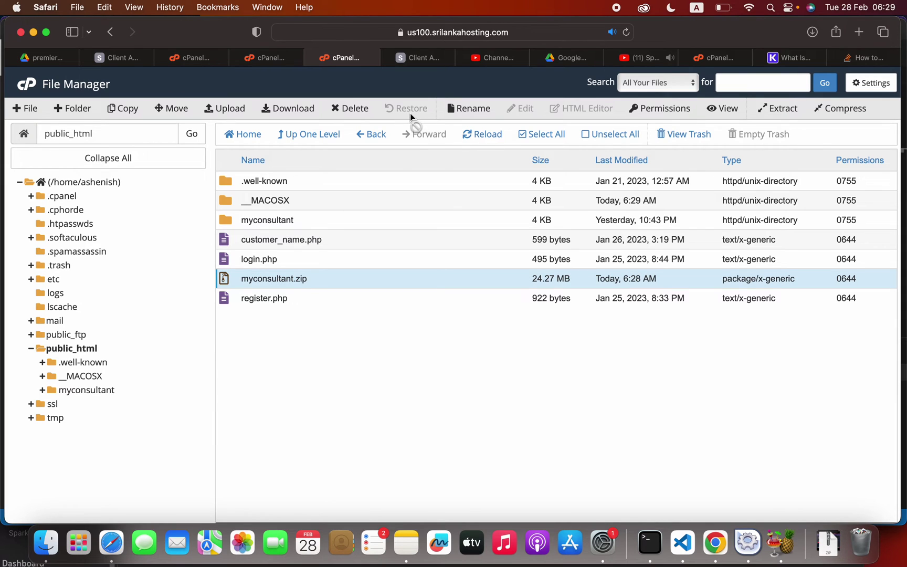
pyautogui.click(366, 112)
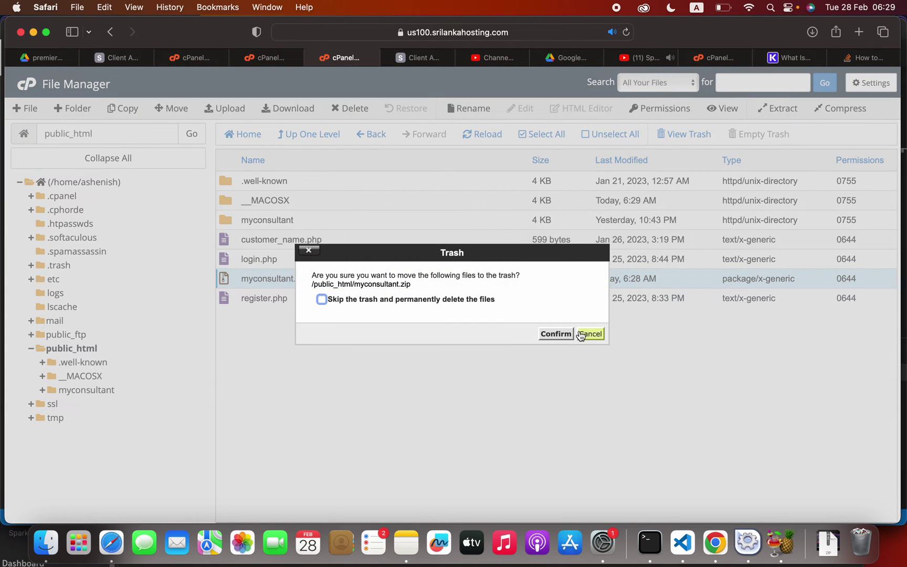
pyautogui.click(550, 333)
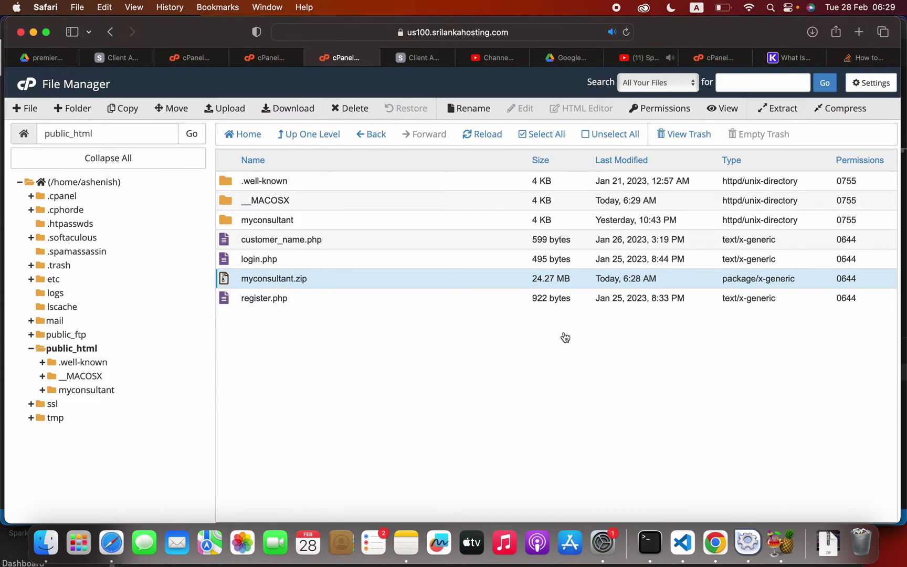
# Move every file in myconsultant up to public_html by trimming 'myconsultant' from the destination path.
pyautogui.doubleClick(261, 221)
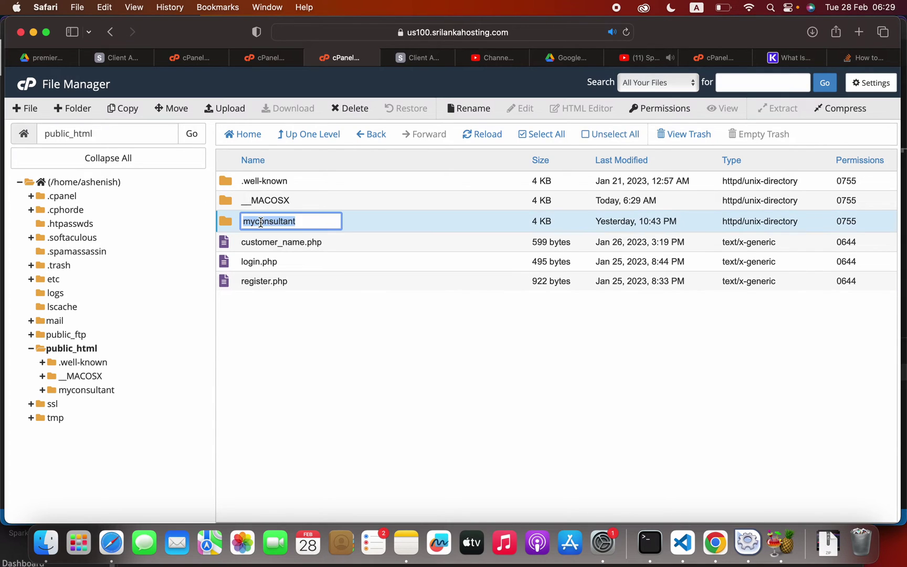
pyautogui.doubleClick(228, 221)
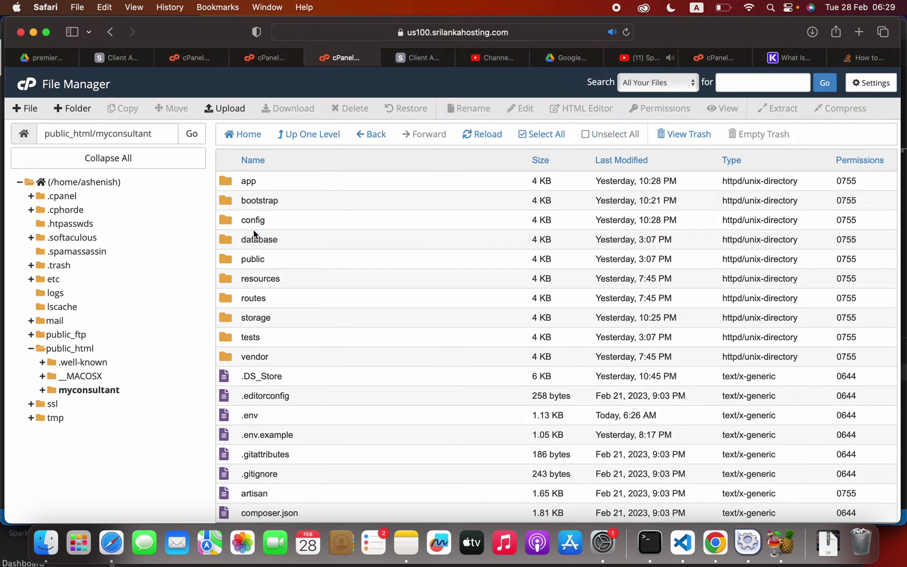
pyautogui.scroll(-5, 254, 186)
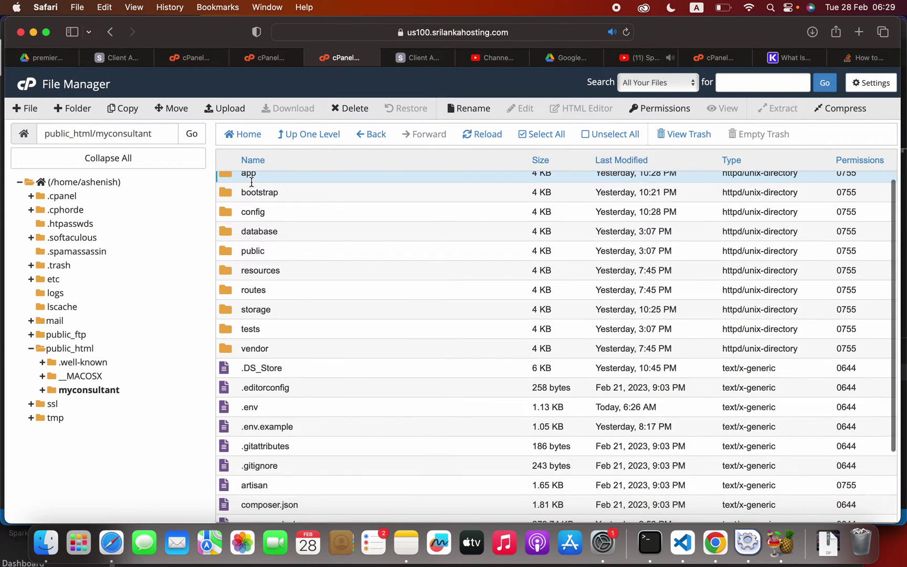
pyautogui.press('super+a')
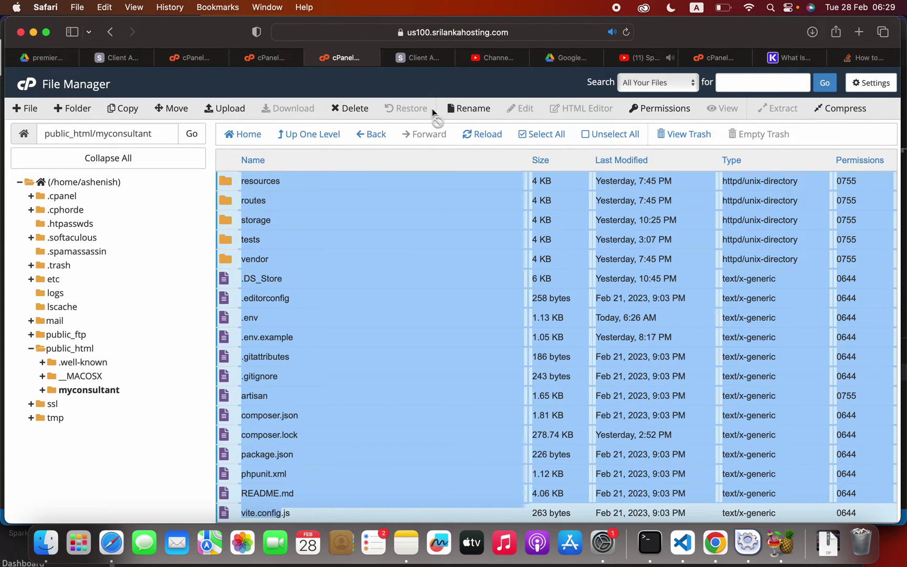
pyautogui.click(175, 109)
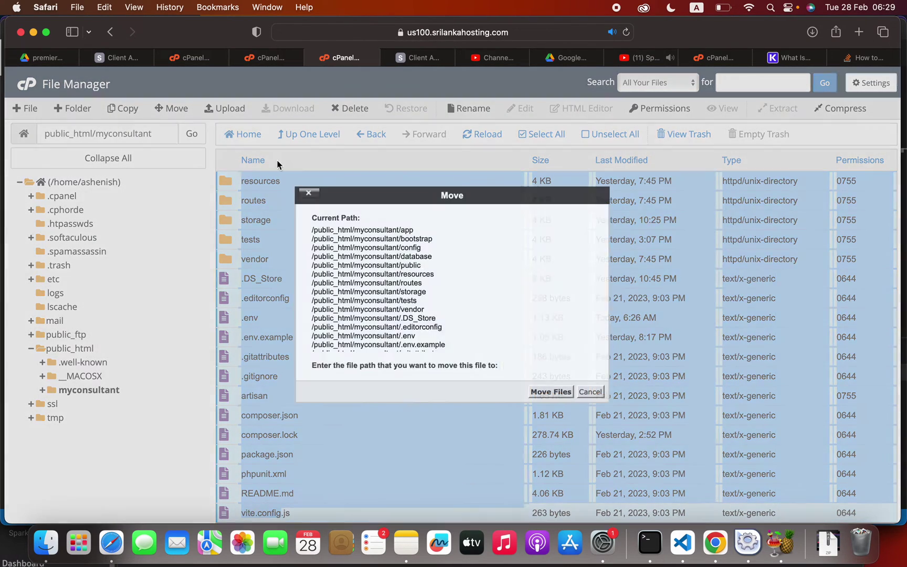
pyautogui.doubleClick(417, 348)
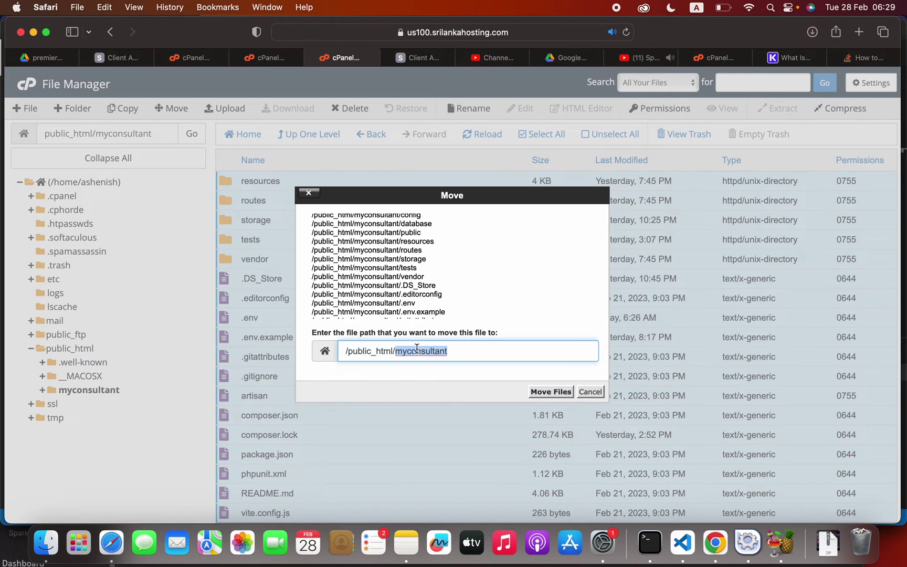
pyautogui.press('BackSpace')
pyautogui.click(546, 391)
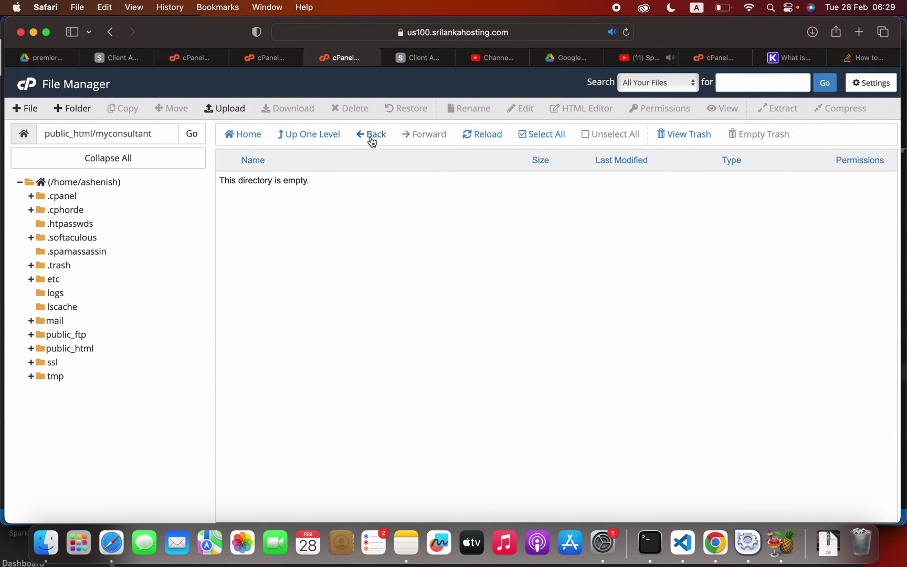
pyautogui.click(372, 139)
# In the public folder, select .htaccess through robots.txt and start moving them to public_html.
pyautogui.scroll(-5, 329, 332)
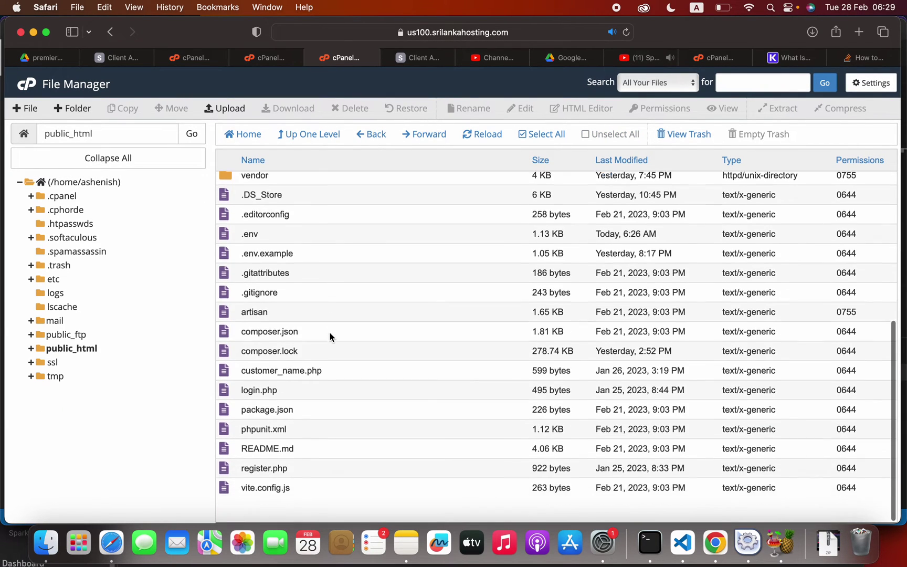
pyautogui.scroll(5, 330, 332)
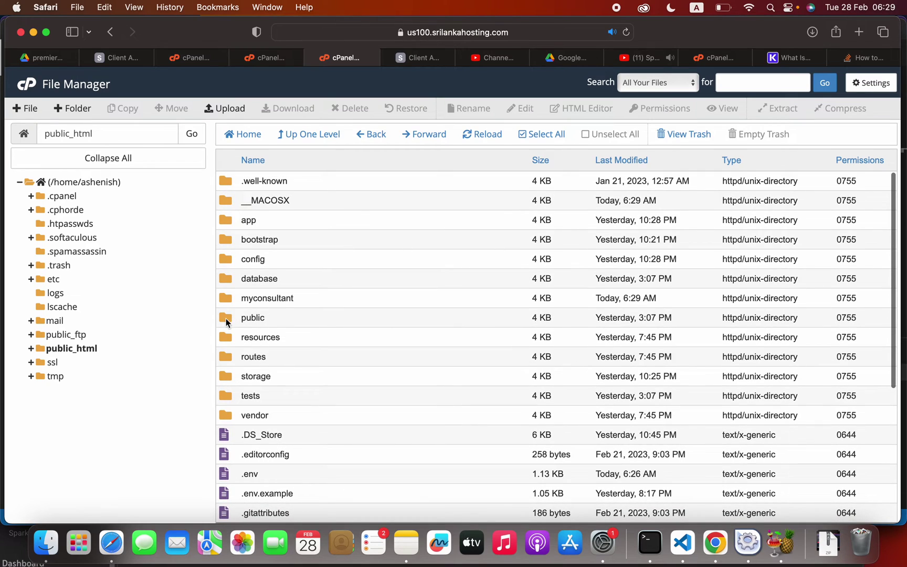
pyautogui.doubleClick(225, 318)
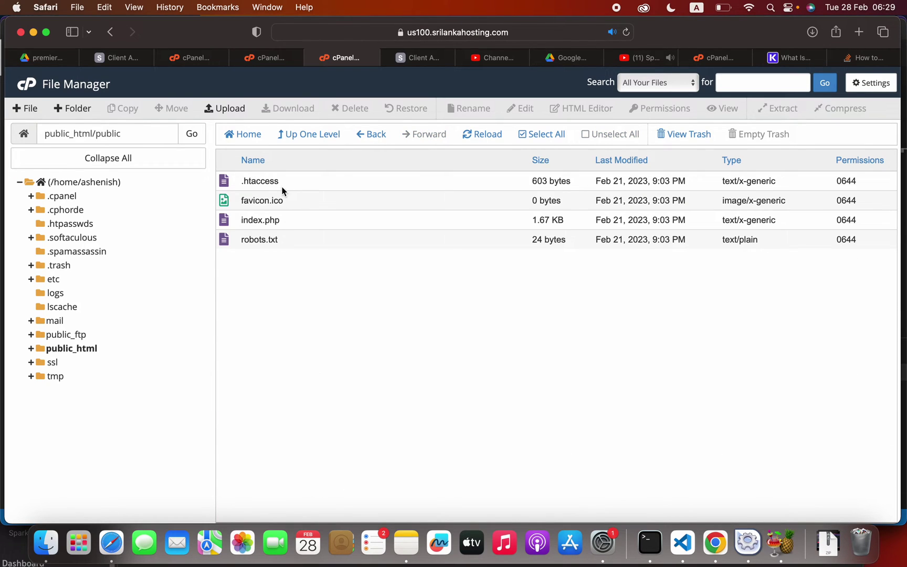
pyautogui.click(88, 349)
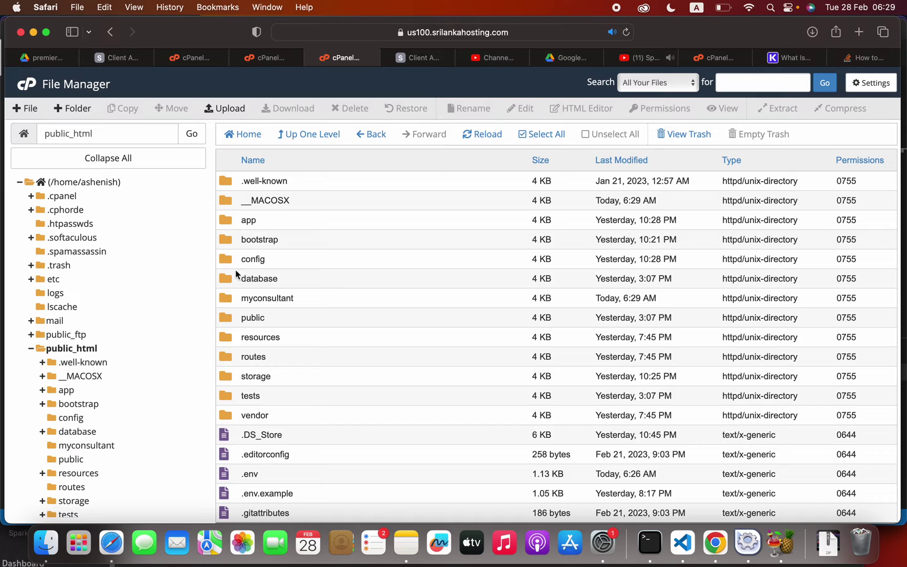
pyautogui.doubleClick(234, 316)
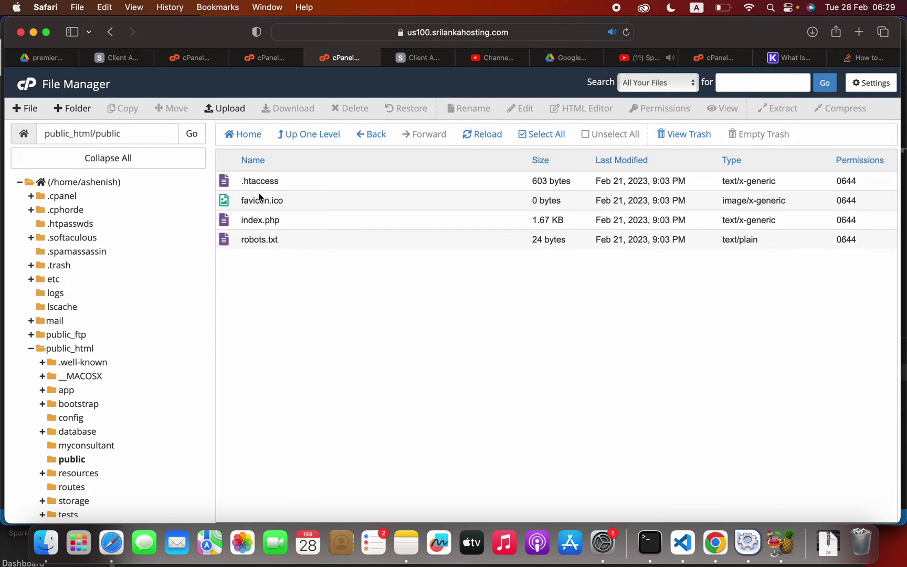
pyautogui.click(249, 182)
pyautogui.keyDown('shift'); pyautogui.click(266, 237); pyautogui.keyUp('shift')
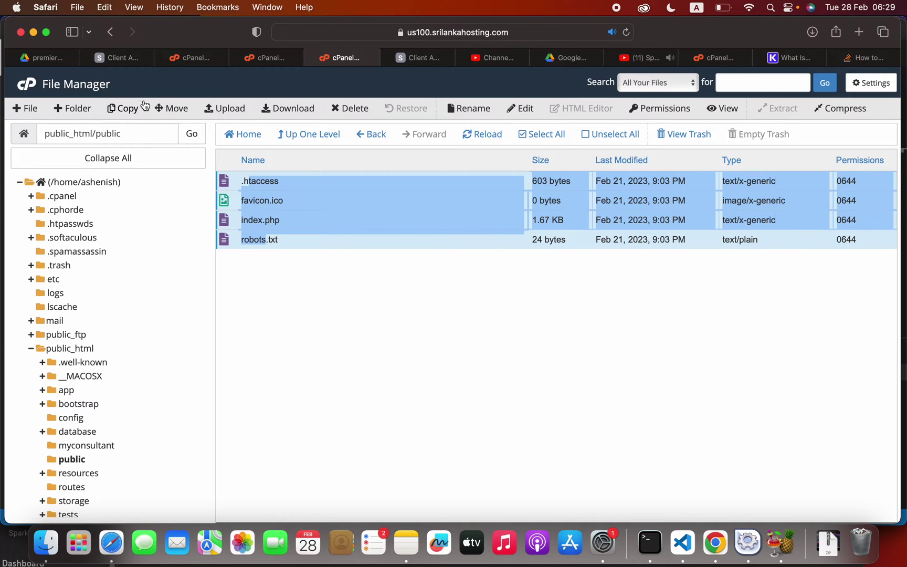
pyautogui.click(171, 108)
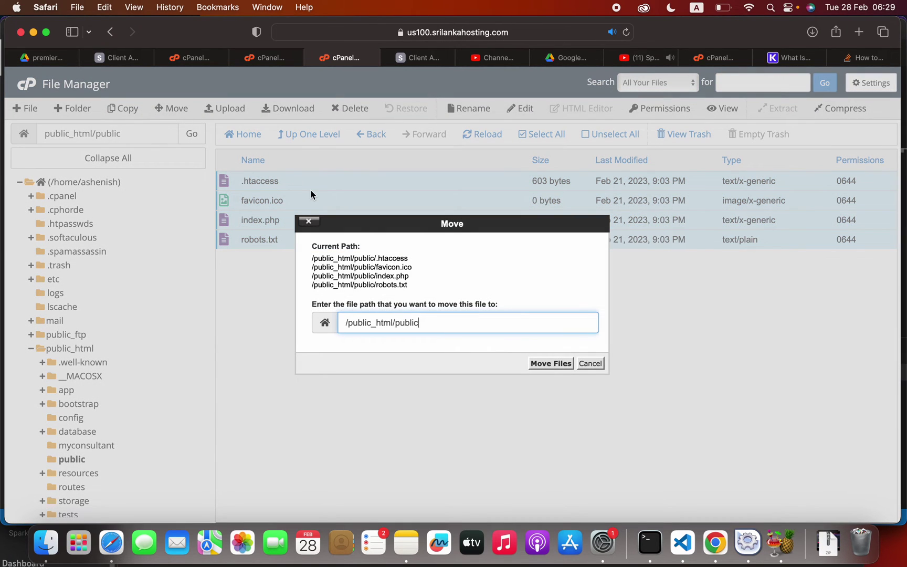
pyautogui.doubleClick(411, 321)
# Trim 'public' from the destination path and move the four files into public_html.
pyautogui.press('BackSpace')
pyautogui.click(531, 363)
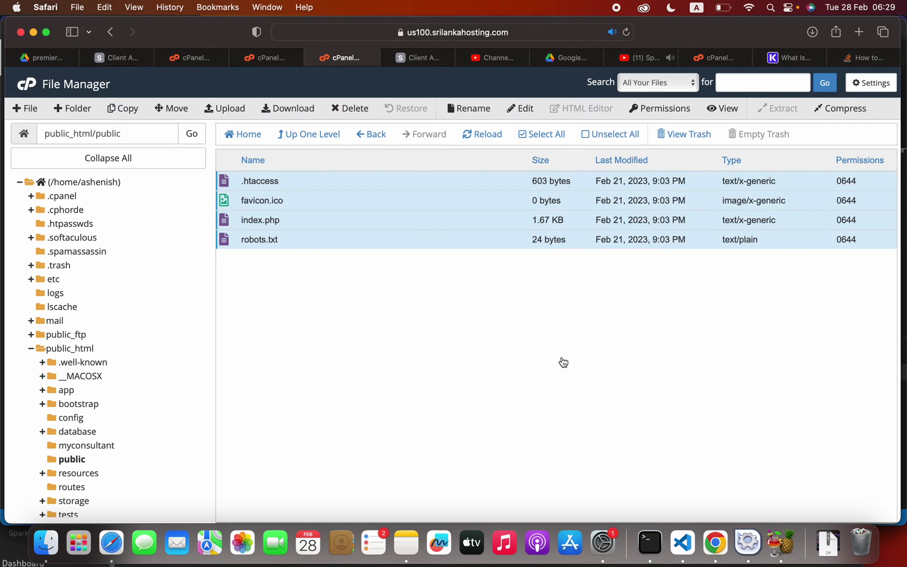
pyautogui.click(376, 136)
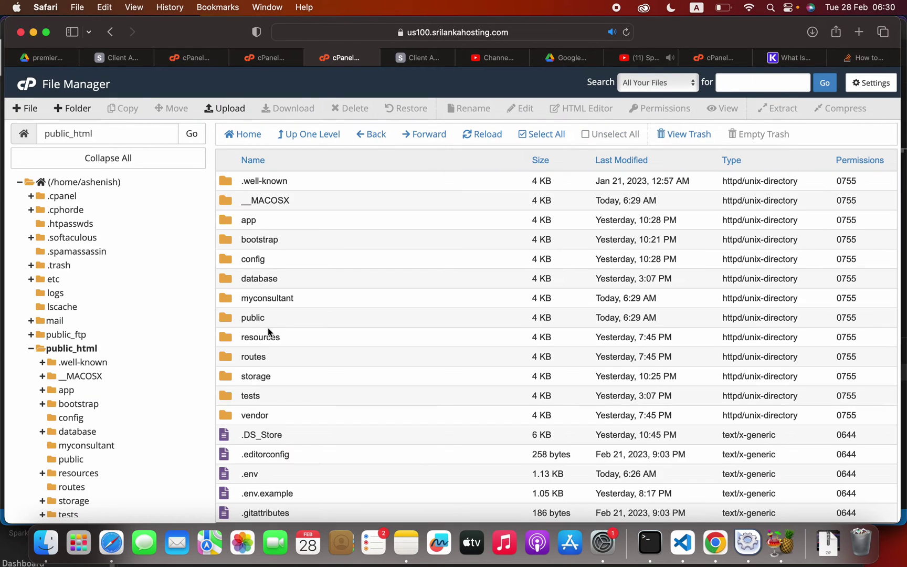
# Send the emptied public folder to the trash.
pyautogui.rightClick(258, 319)
pyautogui.click(357, 109)
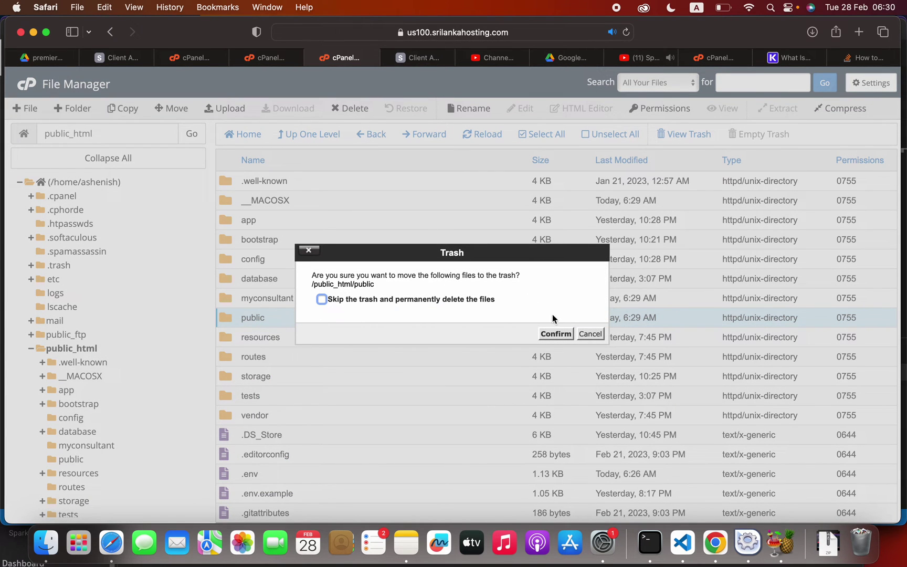
pyautogui.click(559, 334)
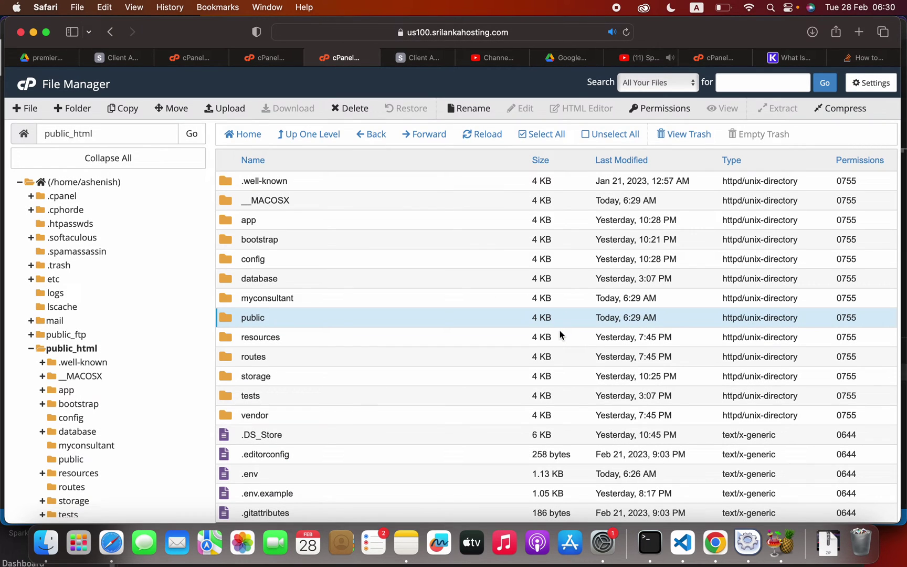
pyautogui.scroll(-5, 362, 374)
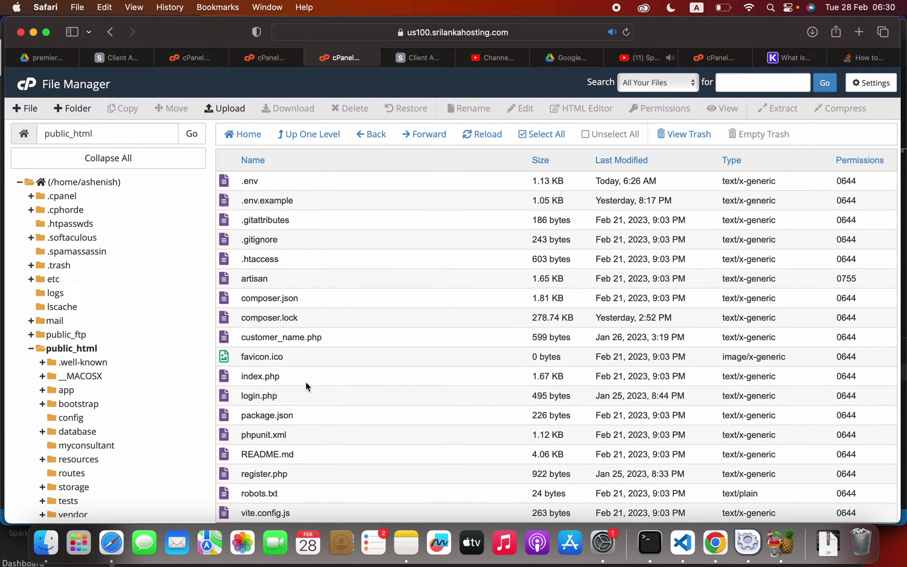
# Open public_html's index.php in the code editor.
pyautogui.click(283, 378)
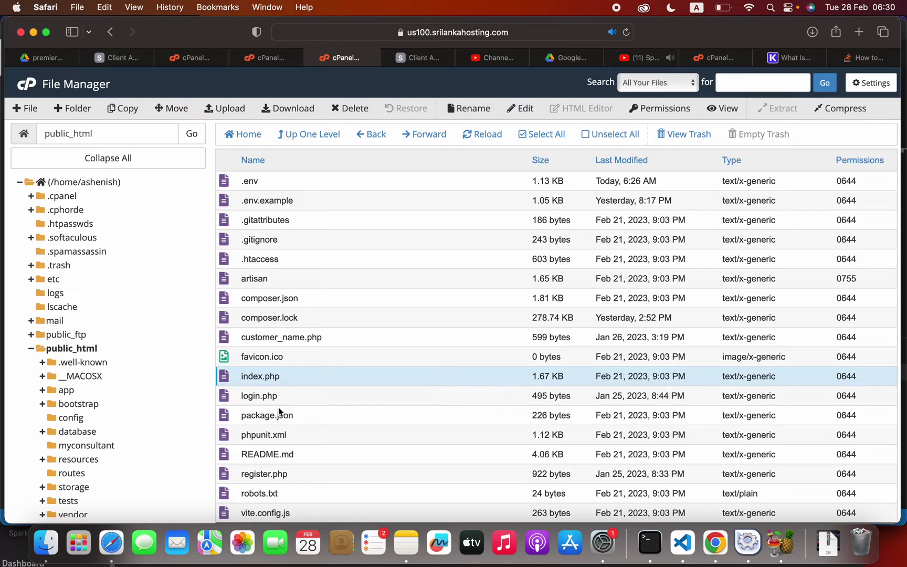
pyautogui.click(284, 377)
pyautogui.click(290, 369)
pyautogui.click(519, 110)
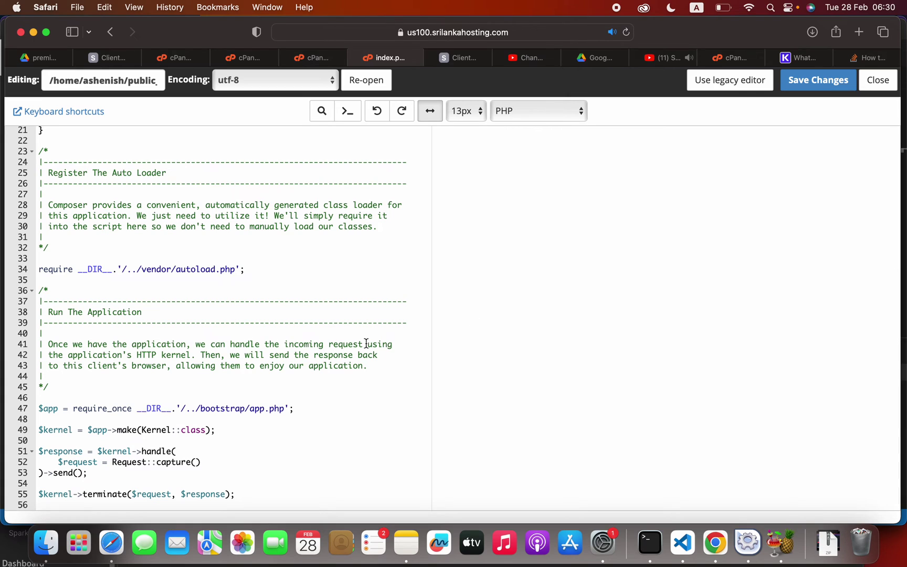
# Remove '../' on line 34 so it requires __DIR__.'/vendor/autoload.php'.
pyautogui.scroll(3, 362, 341)
pyautogui.scroll(-3, 250, 307)
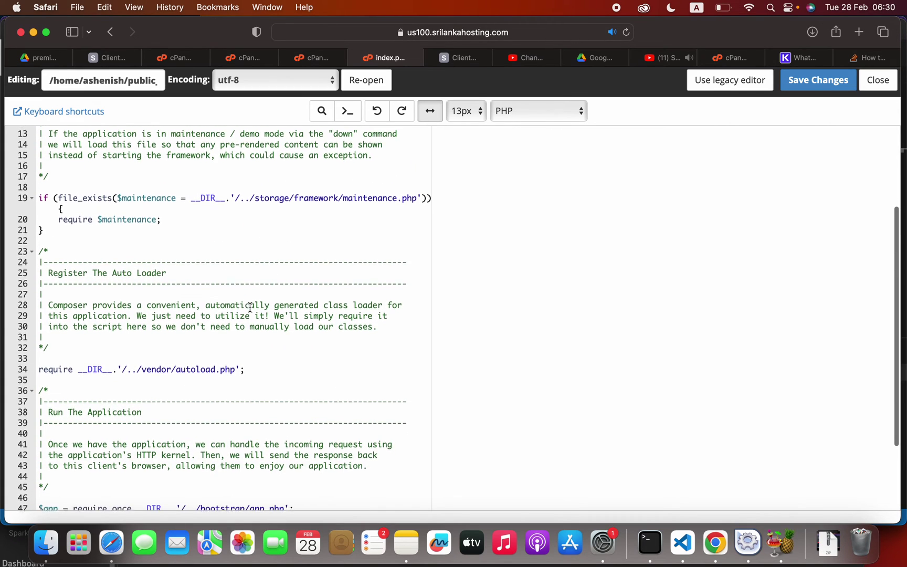
pyautogui.click(49, 369)
pyautogui.click(158, 361)
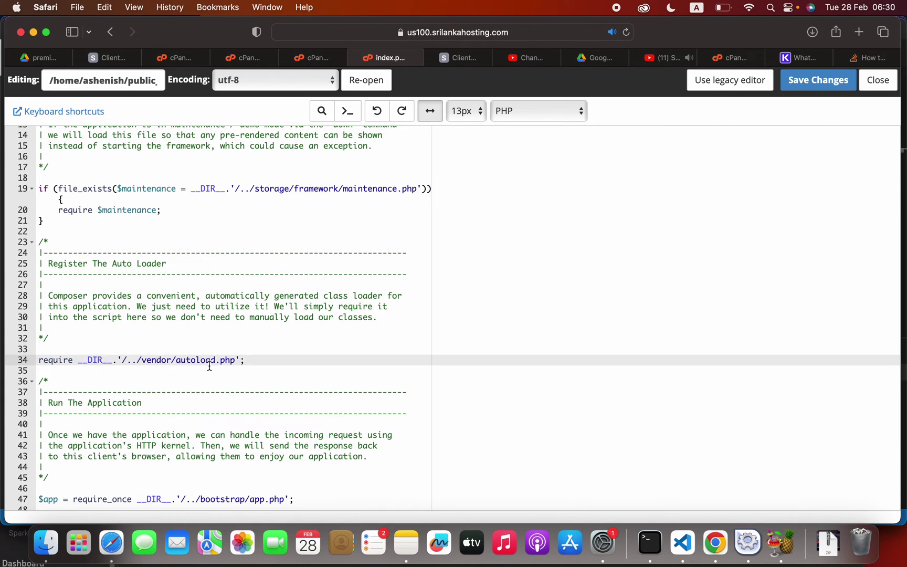
pyautogui.click(178, 367)
pyautogui.moveTo(204, 360); pyautogui.dragTo(138, 363)
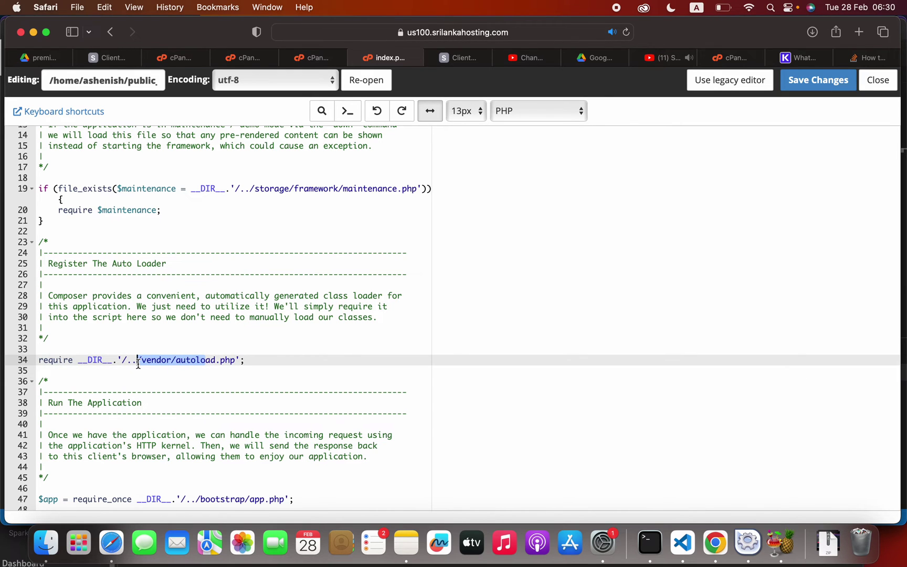
pyautogui.click(138, 362)
pyautogui.scroll(5, 136, 362)
pyautogui.scroll(-1, 133, 362)
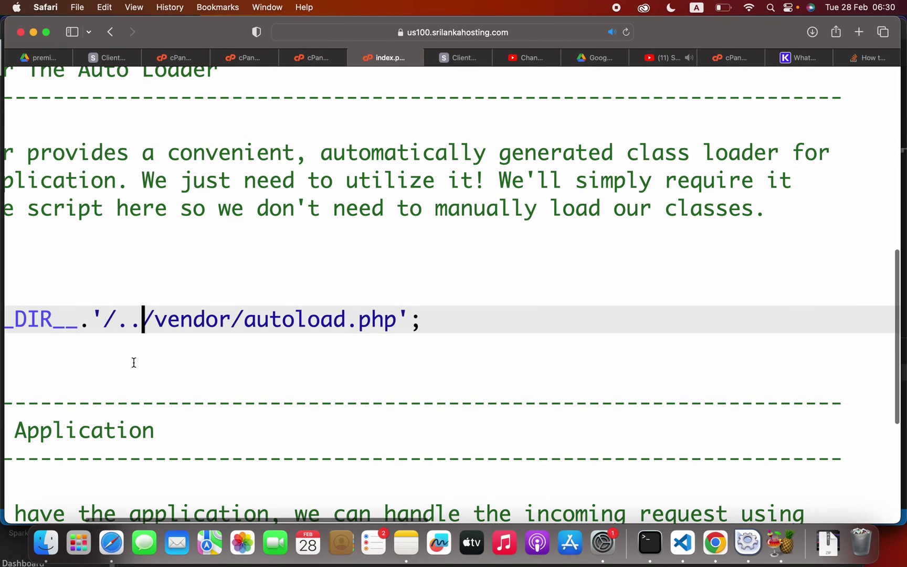
pyautogui.hscroll(-8, 133, 363)
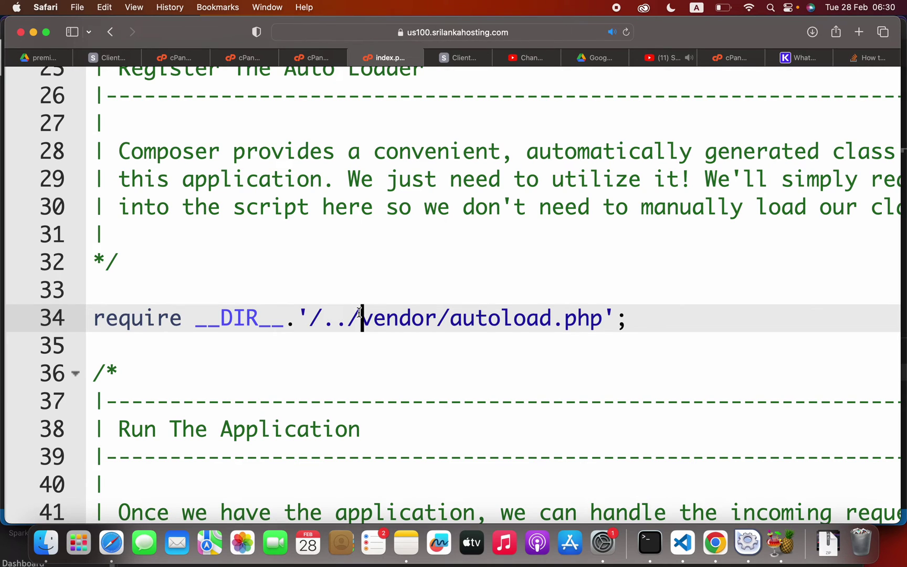
pyautogui.press('BackSpace')
pyautogui.press('BackSpace')
pyautogui.press('BackSpace')
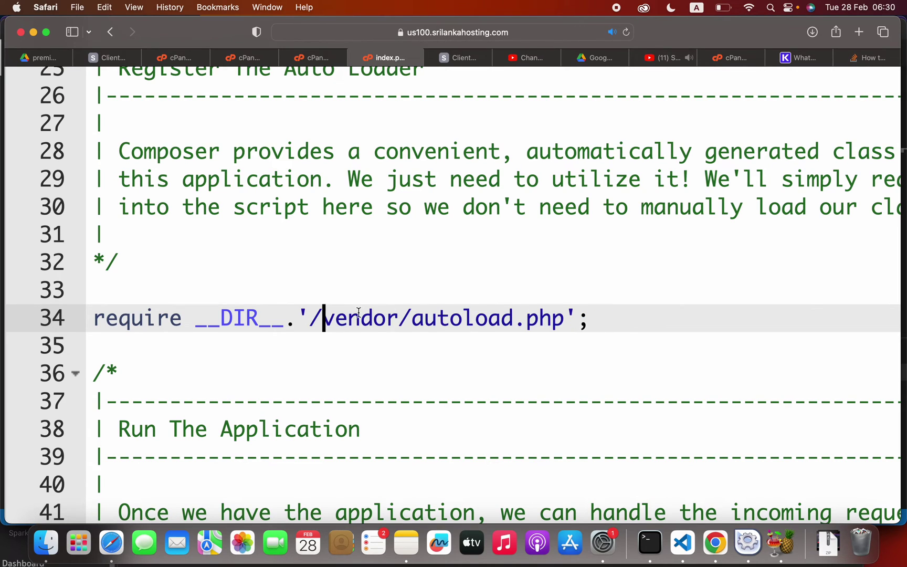
pyautogui.moveTo(348, 315); pyautogui.dragTo(268, 312)
pyautogui.click(386, 317)
pyautogui.moveTo(426, 318); pyautogui.dragTo(183, 318)
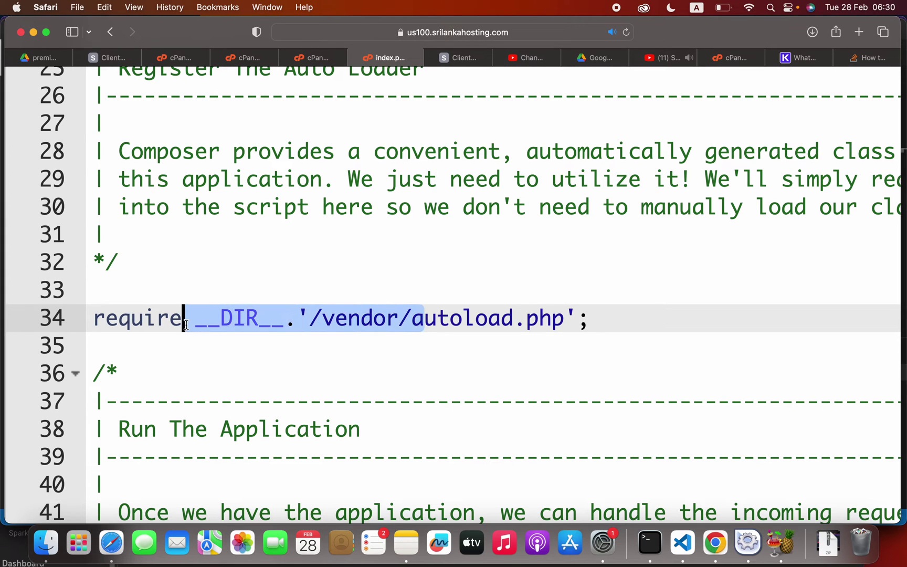
pyautogui.scroll(-6, 186, 325)
# Remove '../' before bootstrap/app.php on line 47 of index.php.
pyautogui.scroll(-2, 186, 324)
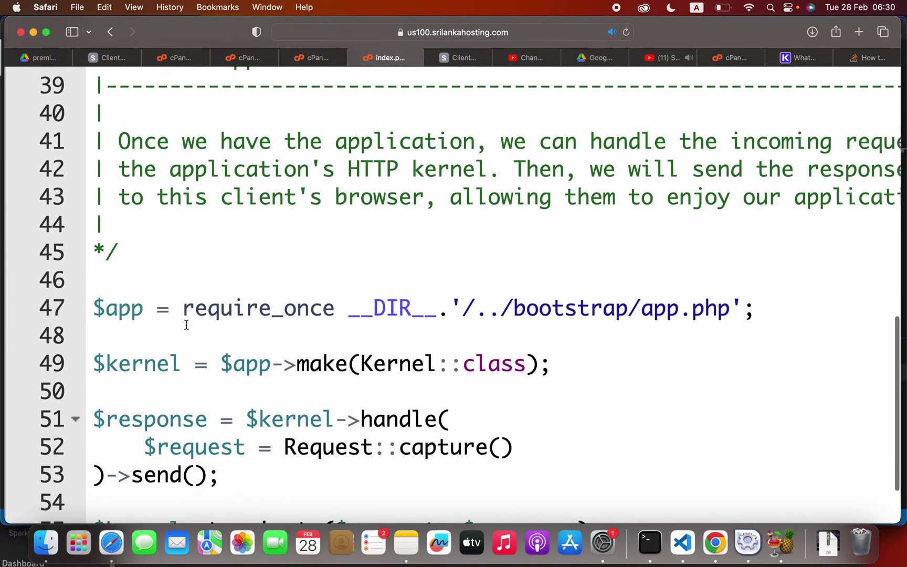
pyautogui.moveTo(154, 313); pyautogui.dragTo(107, 313)
pyautogui.click(107, 313)
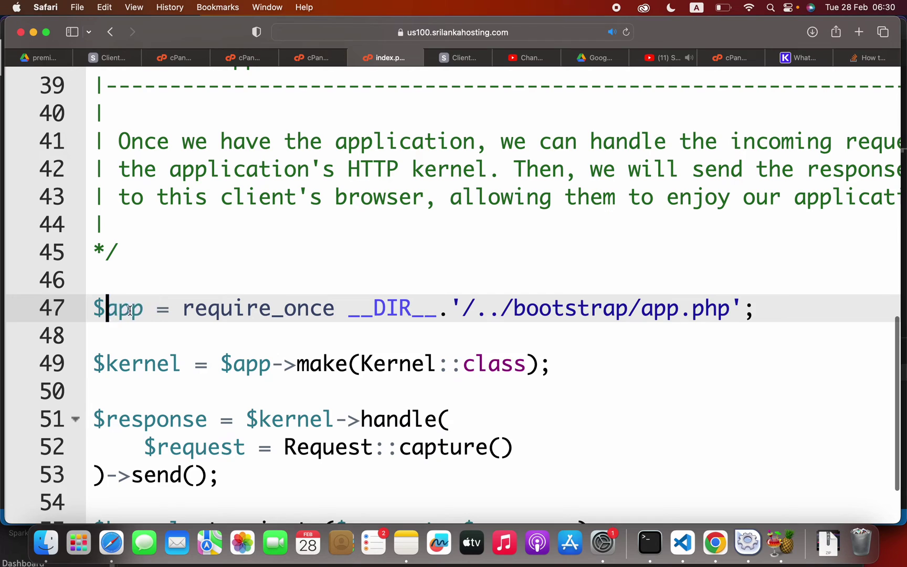
pyautogui.moveTo(233, 313); pyautogui.dragTo(209, 313)
pyautogui.click(378, 292)
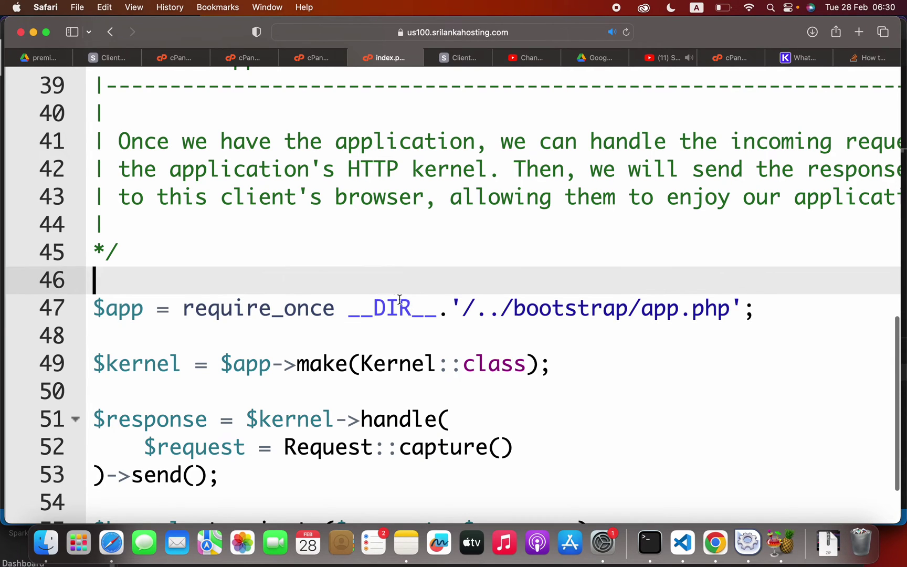
pyautogui.click(412, 307)
pyautogui.moveTo(475, 305); pyautogui.dragTo(450, 301)
pyautogui.click(514, 300)
pyautogui.click(512, 302)
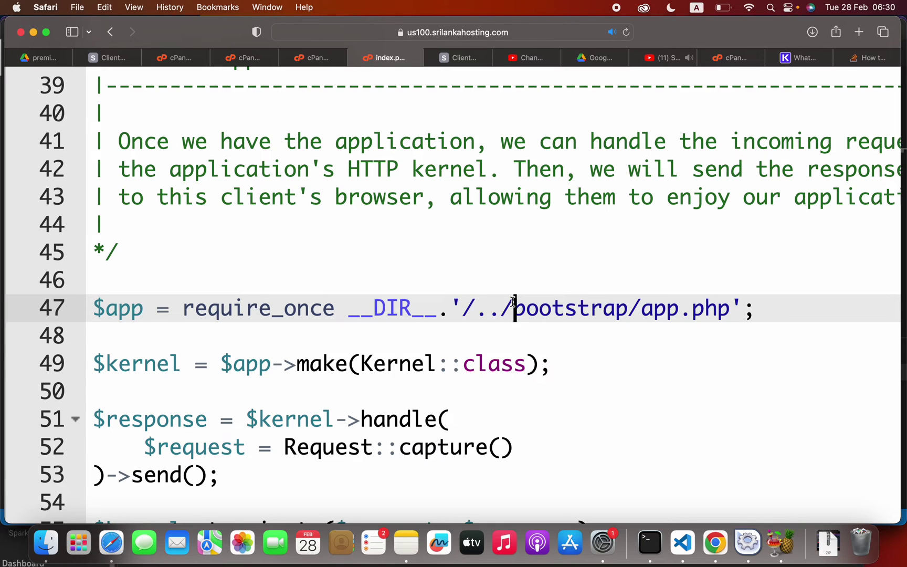
pyautogui.press('BackSpace')
pyautogui.press('BackSpace')
pyautogui.press('BackSpace')
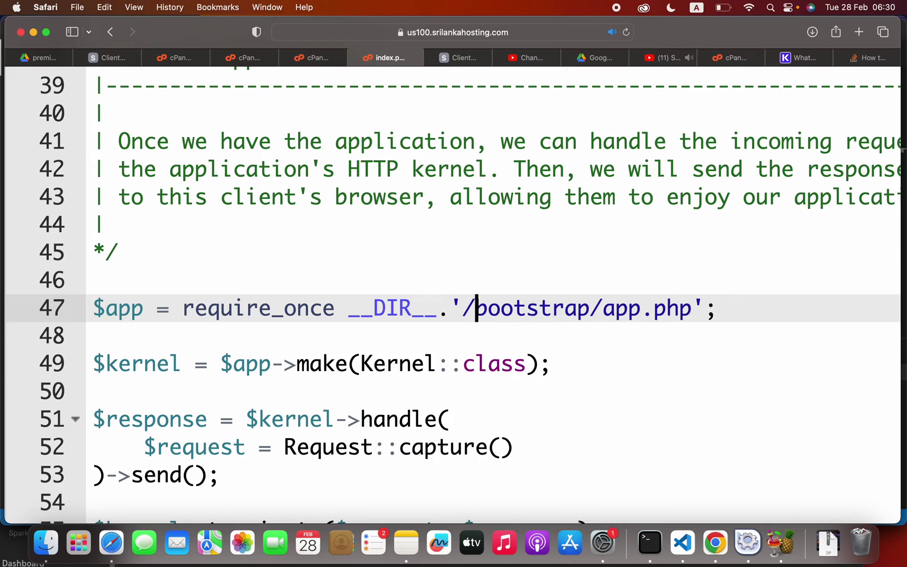
# Save the edited index.php and confirm.
pyautogui.press('super+minus')
pyautogui.press('super+minus')
pyautogui.press('super+minus')
pyautogui.press('super+minus')
pyautogui.press('super+minus')
pyautogui.scroll(10, 521, 299)
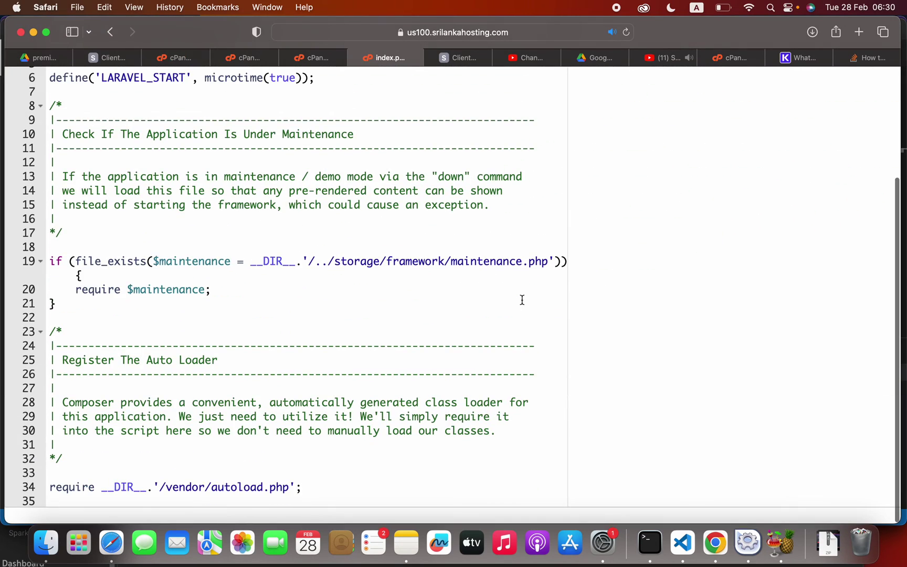
pyautogui.press('super+minus')
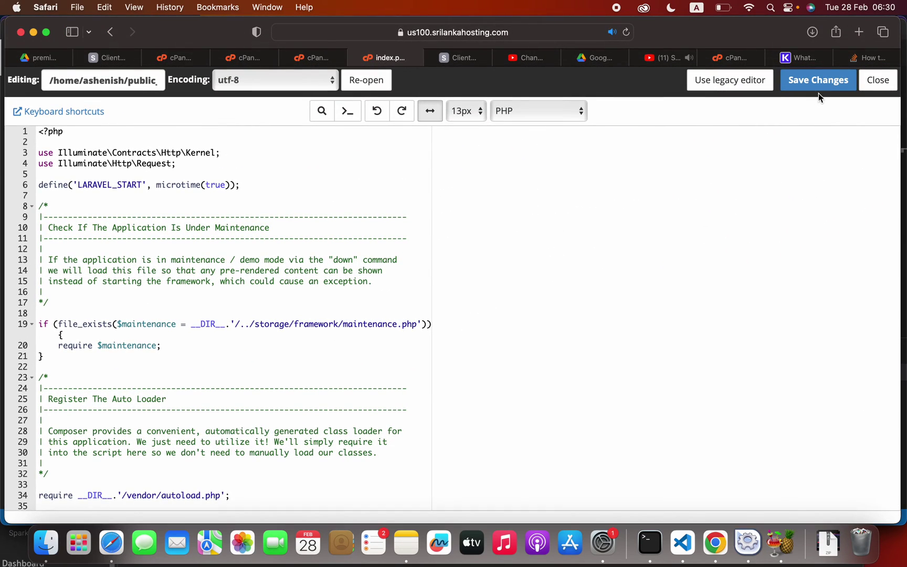
pyautogui.click(813, 84)
pyautogui.click(570, 288)
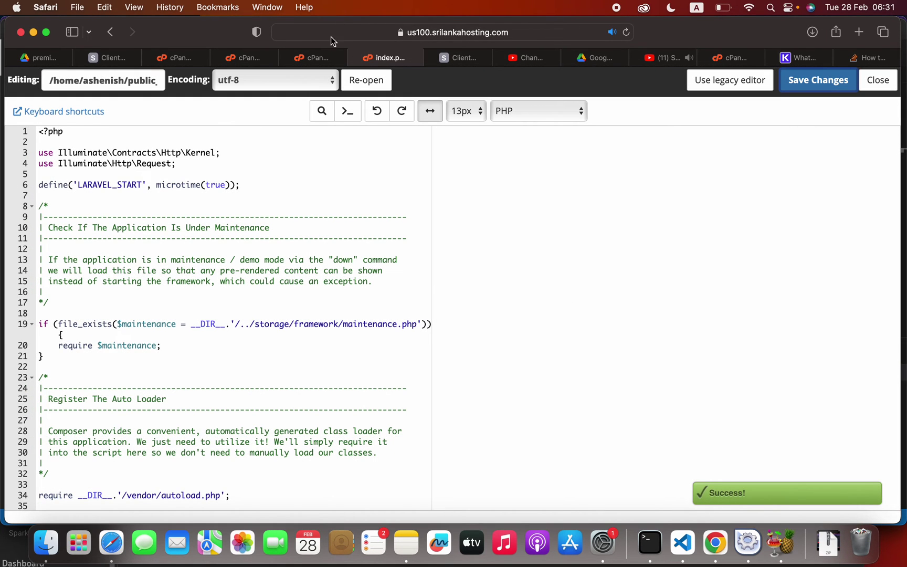
# Back in File Manager, sort the public_html listing by Last Modified.
pyautogui.click(314, 57)
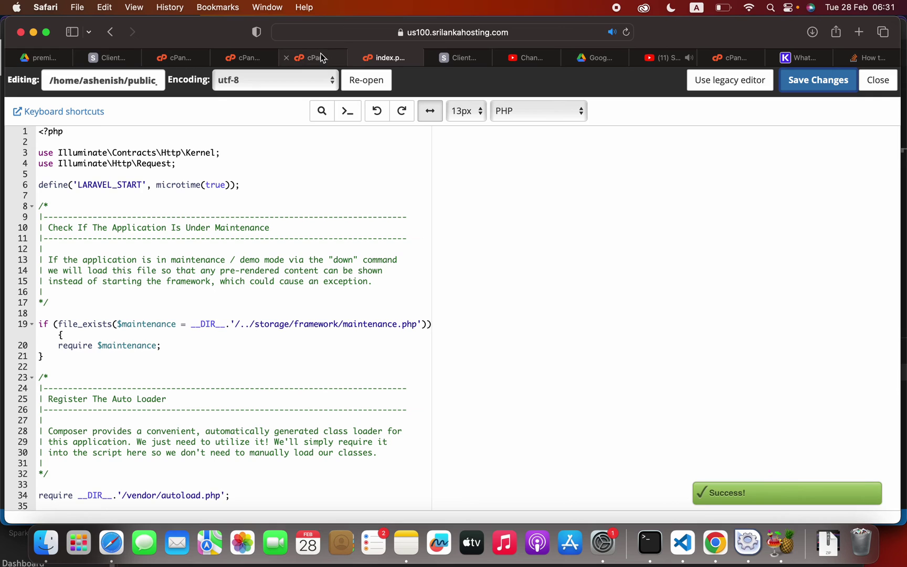
pyautogui.scroll(5, 340, 260)
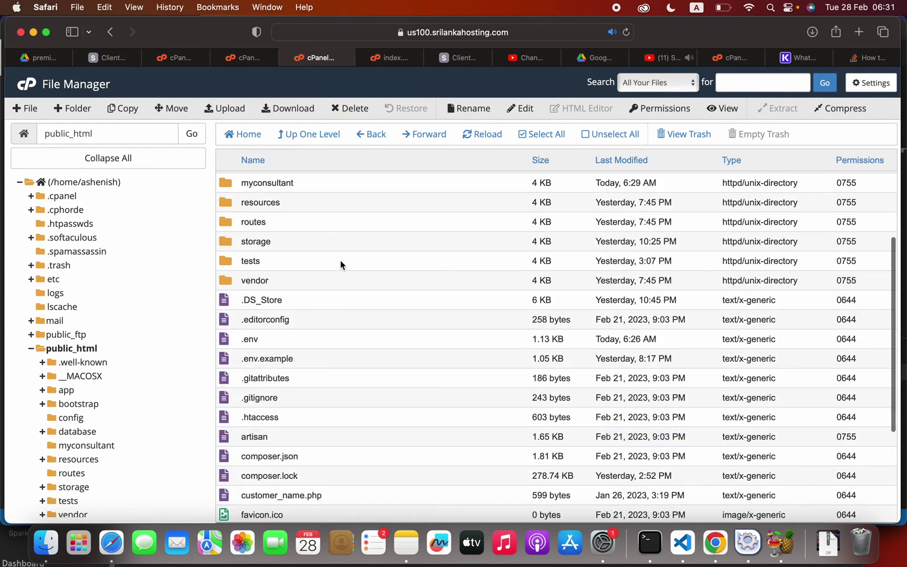
pyautogui.scroll(-2, 336, 251)
pyautogui.scroll(-5, 336, 250)
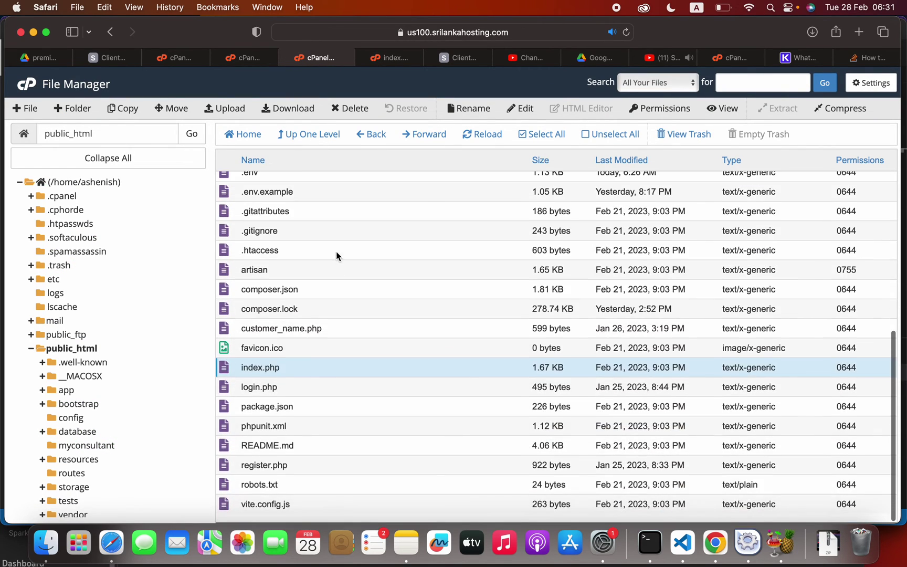
pyautogui.click(623, 160)
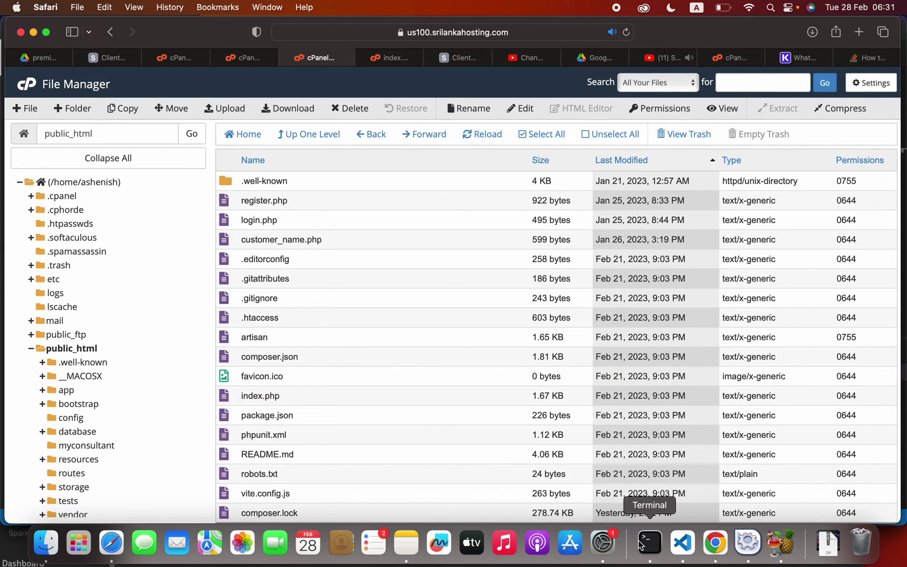
pyautogui.click(713, 543)
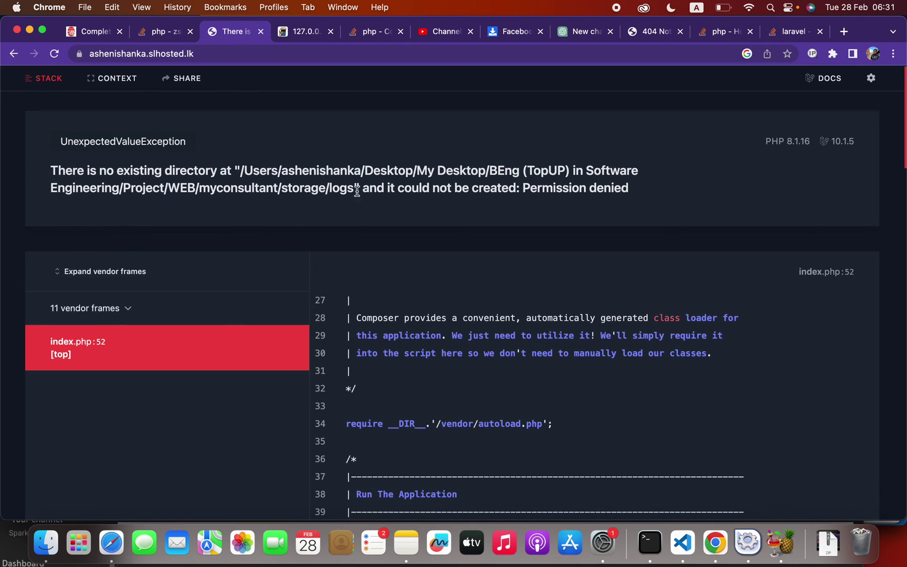
# Select the UnexpectedValueException message about storage/logs permission denied.
pyautogui.tripleClick(357, 190)
# Return to cPanel and open public_html/bootstrap/cache.
pyautogui.click(111, 544)
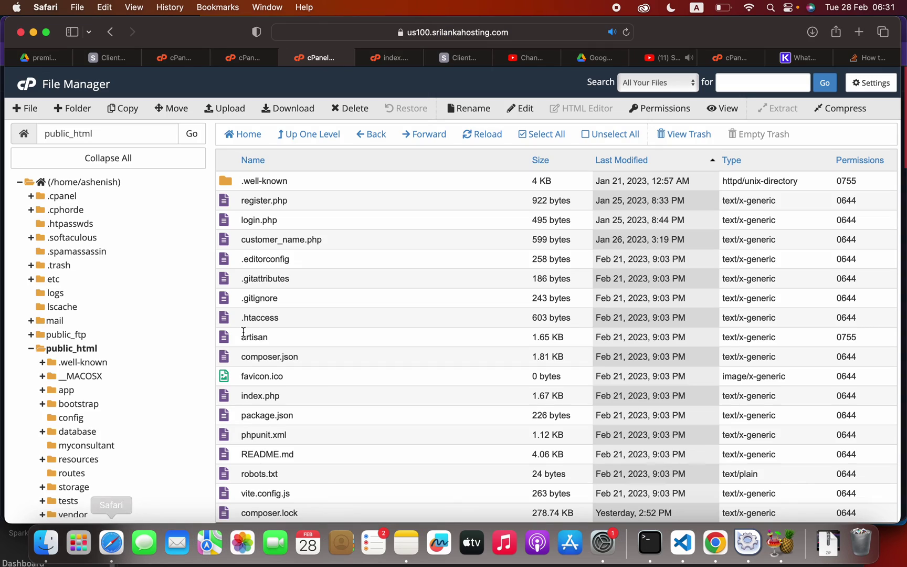
pyautogui.click(377, 135)
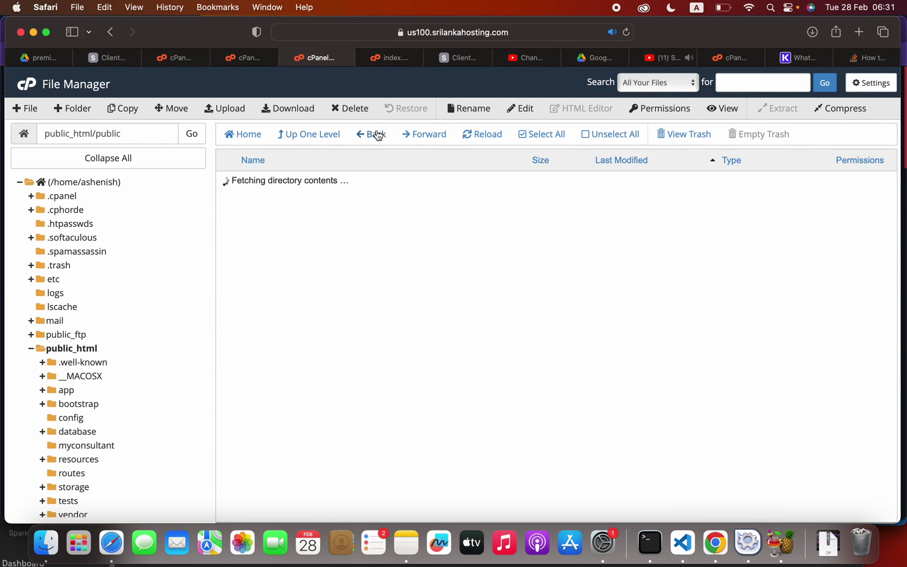
pyautogui.click(87, 349)
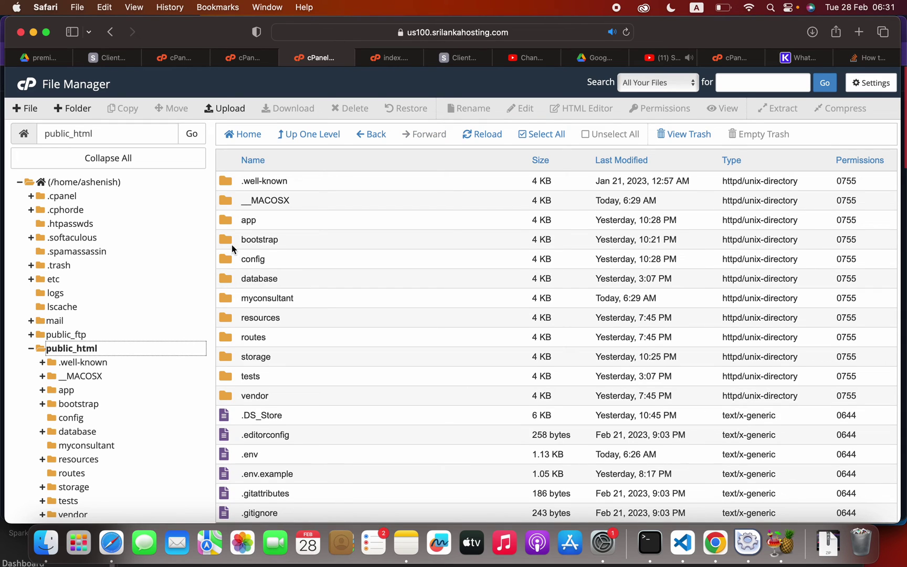
pyautogui.doubleClick(227, 240)
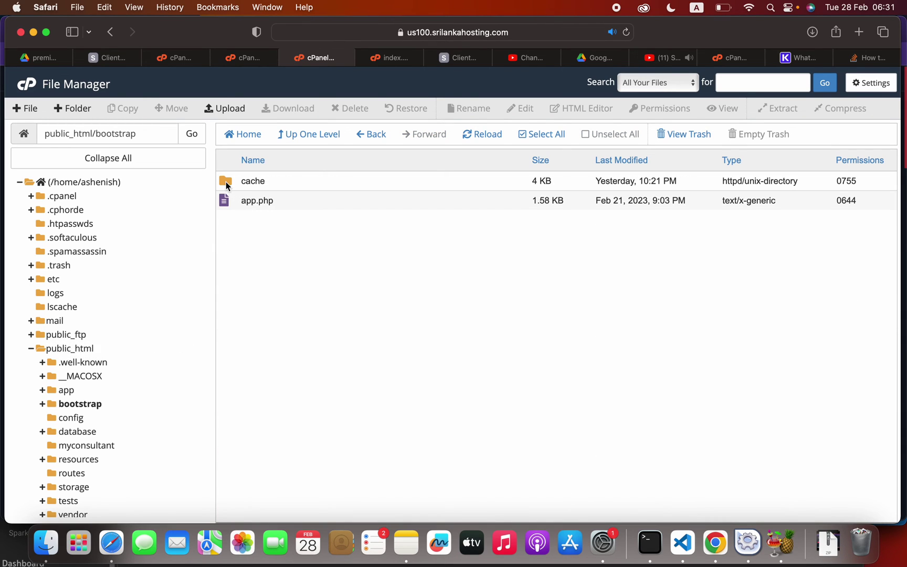
pyautogui.click(226, 182)
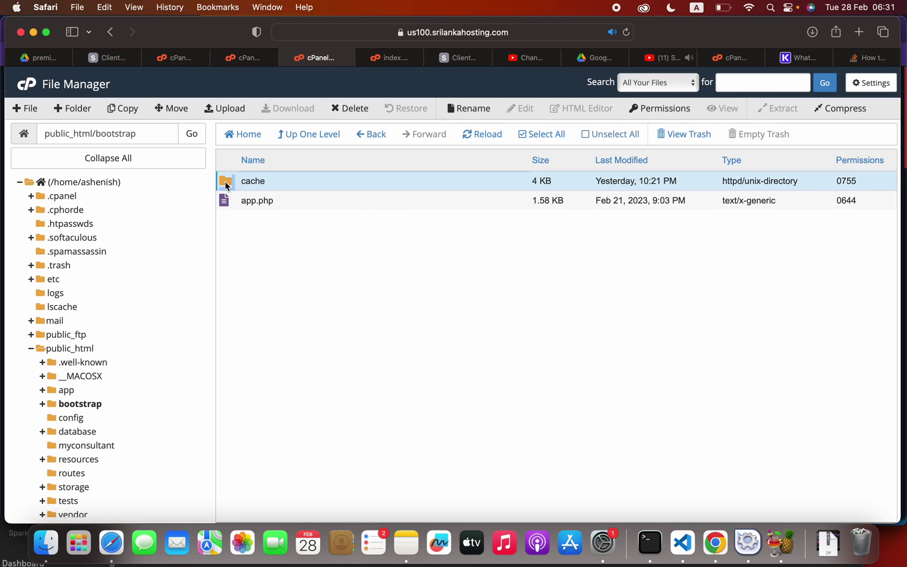
pyautogui.doubleClick(225, 181)
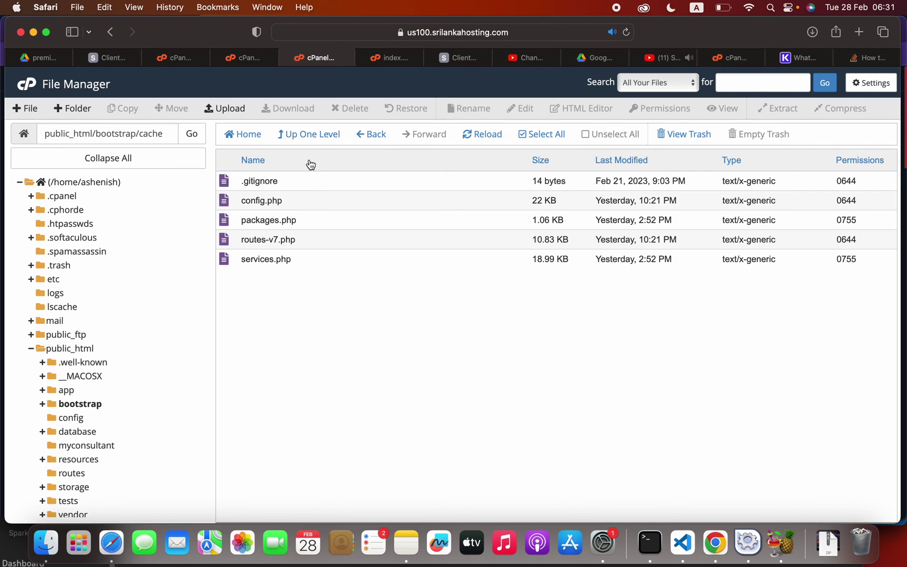
pyautogui.click(370, 134)
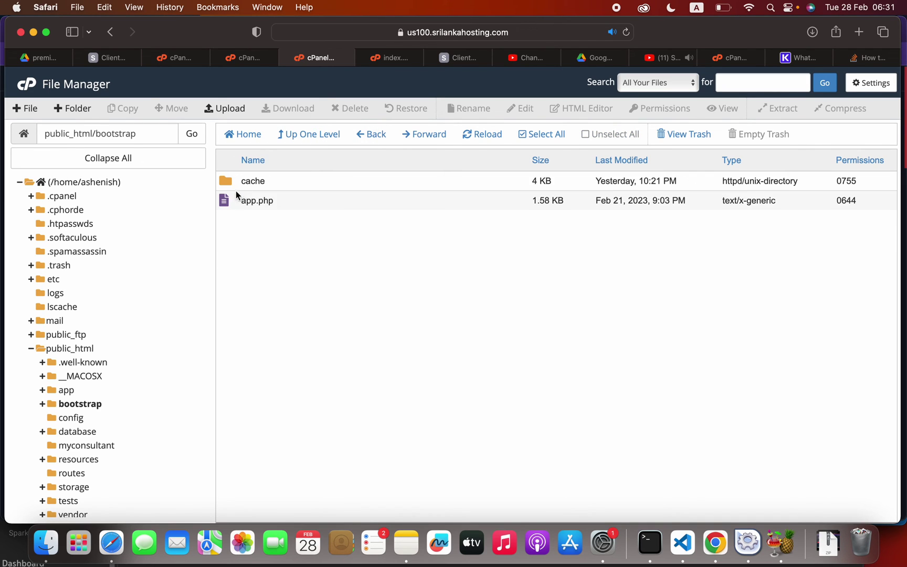
pyautogui.doubleClick(224, 182)
# Trash config.php from the cache folder and go back to public_html.
pyautogui.click(237, 205)
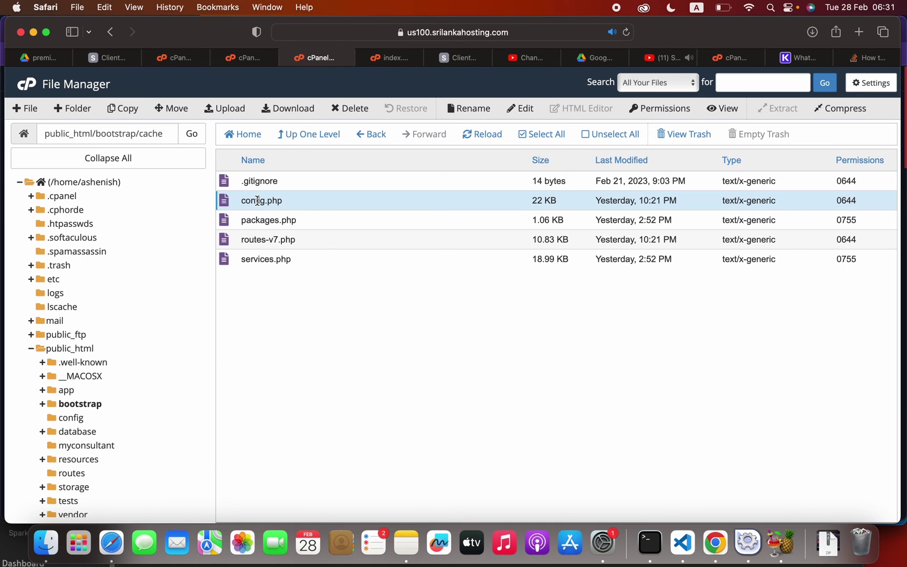
pyautogui.click(357, 110)
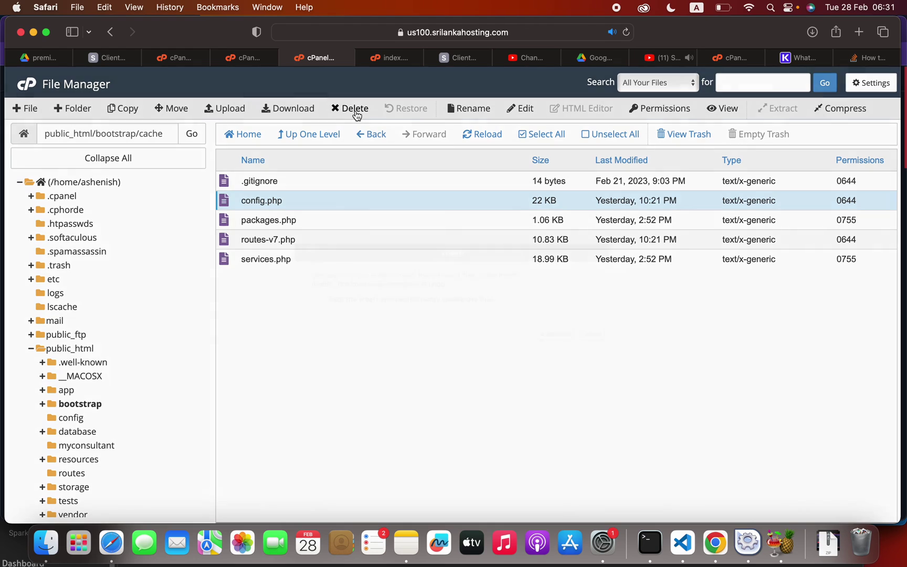
pyautogui.click(559, 335)
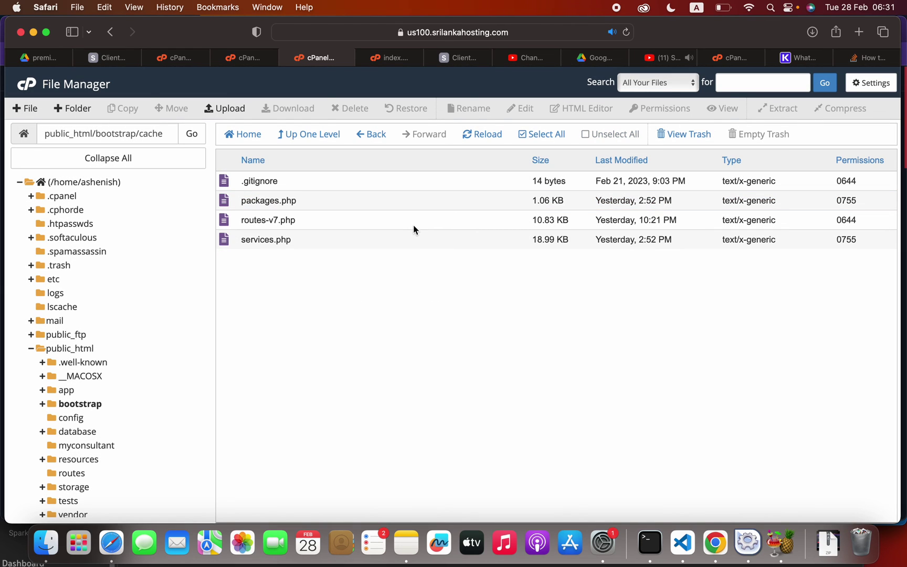
pyautogui.click(377, 134)
pyautogui.click(377, 134)
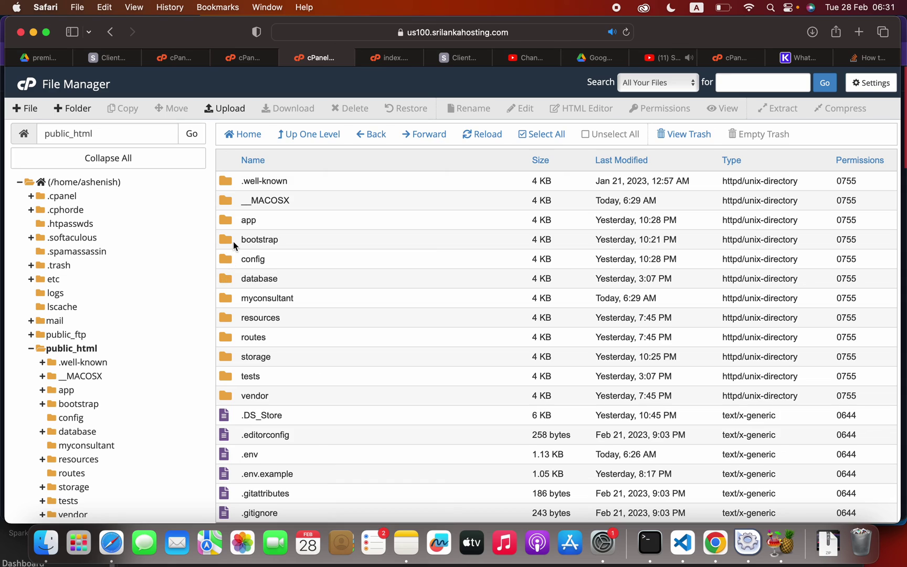
# Open storage and delete its logs folder, confirming the trash prompt.
pyautogui.doubleClick(230, 357)
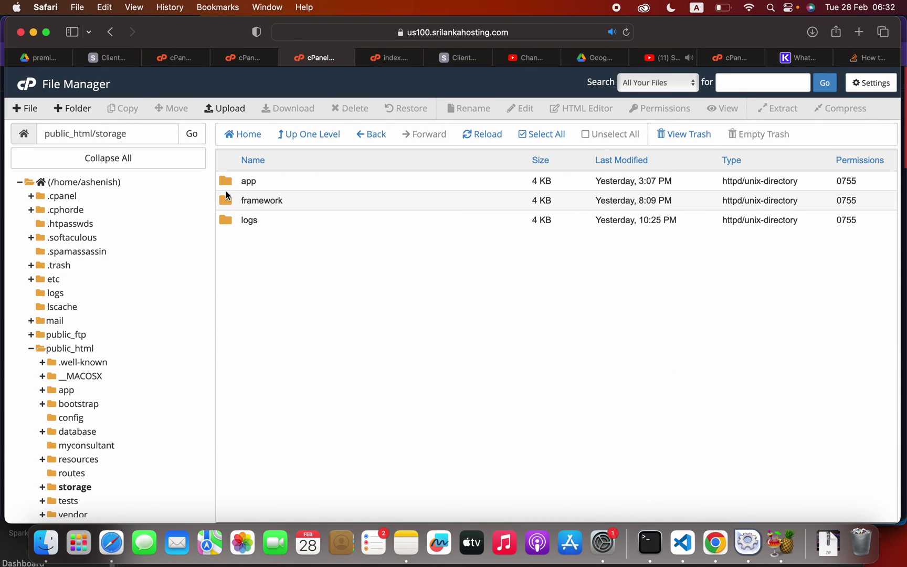
pyautogui.click(229, 222)
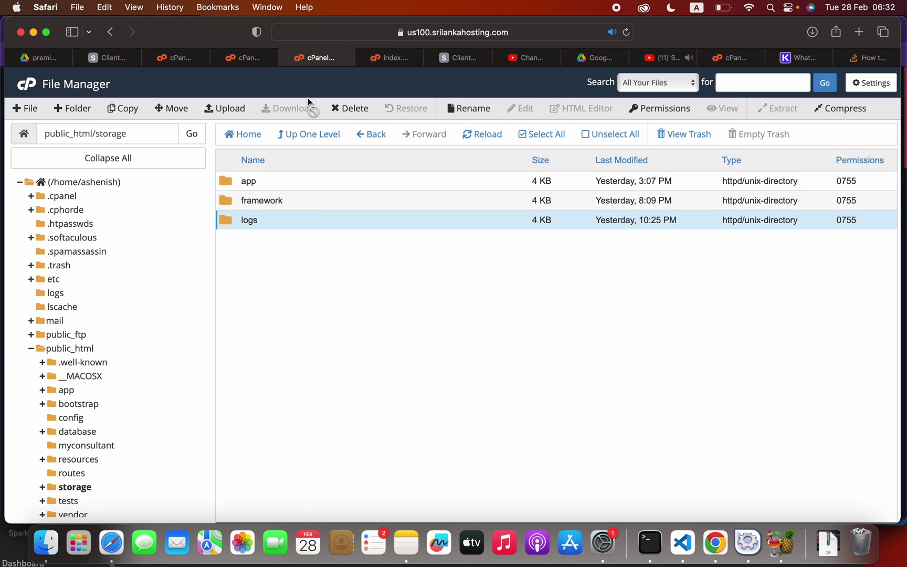
pyautogui.click(349, 108)
pyautogui.click(556, 334)
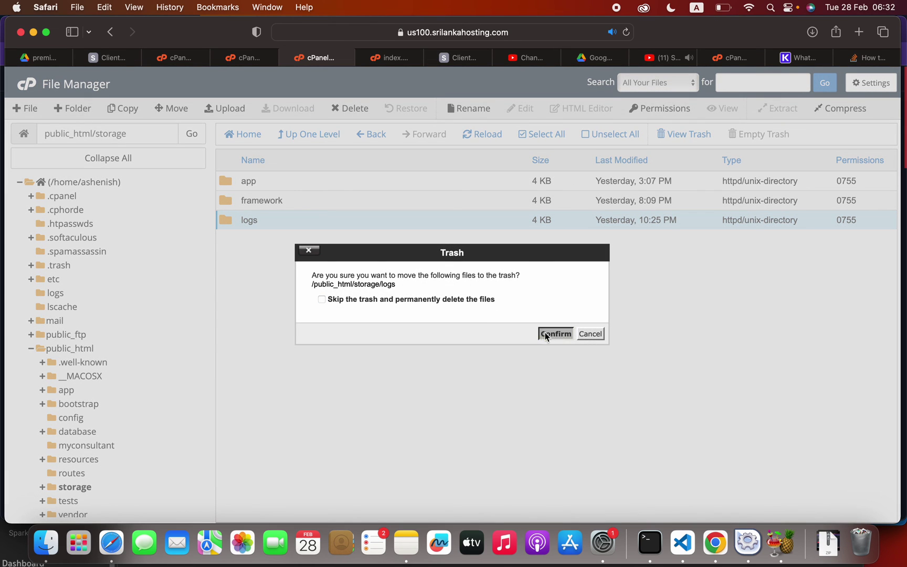
# Reload the site in Chrome to show Laravel's welcome page, visiting Documentation and back.
pyautogui.click(712, 541)
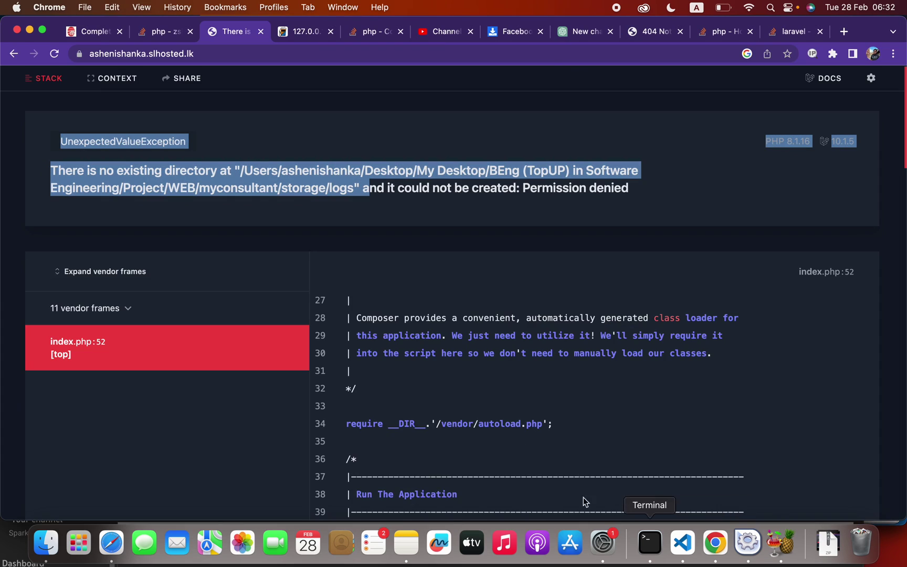
pyautogui.click(55, 53)
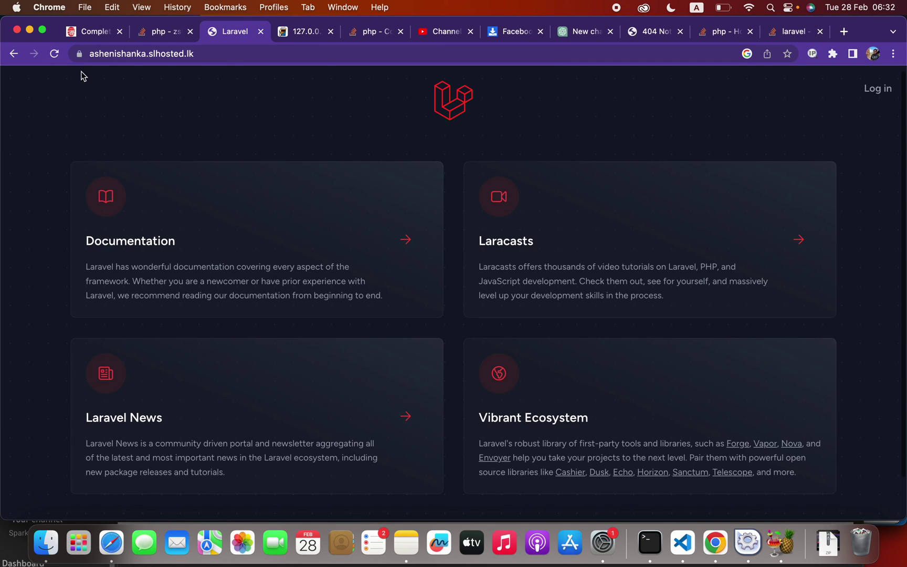
pyautogui.click(400, 255)
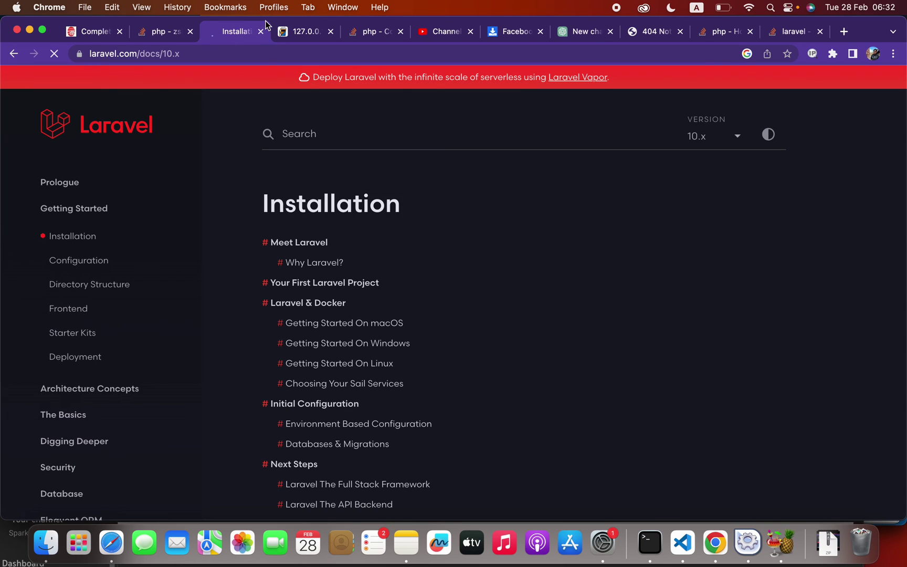
pyautogui.click(13, 53)
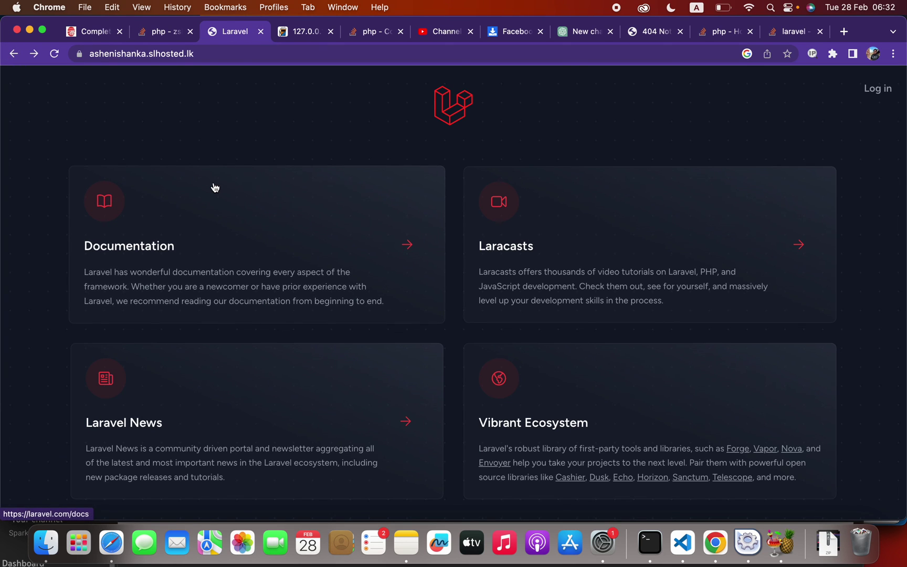